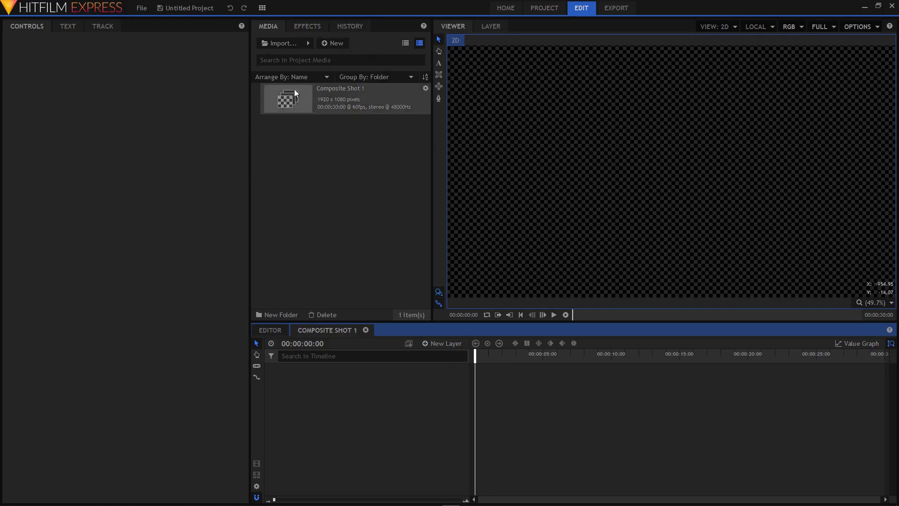
Apply the Compositing workspace layout and set Composite Shot 1's duration to 4 seconds.
click(263, 11)
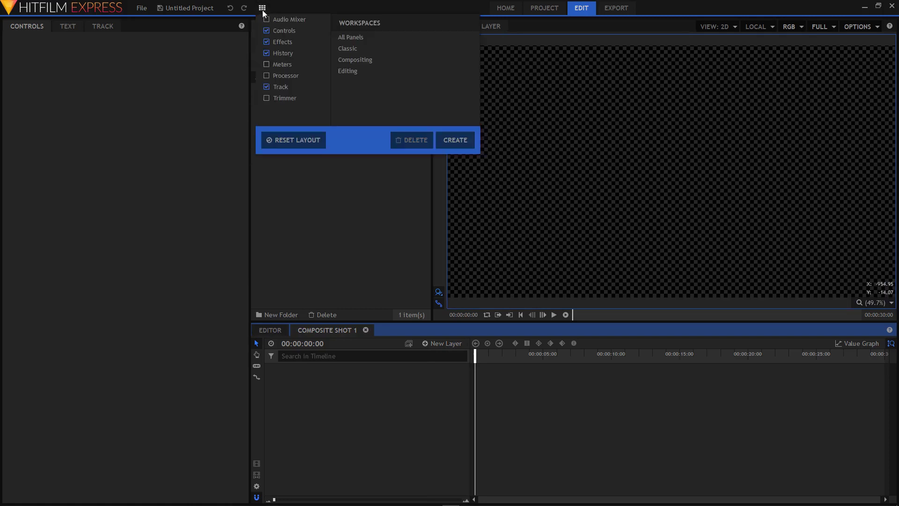
click(355, 60)
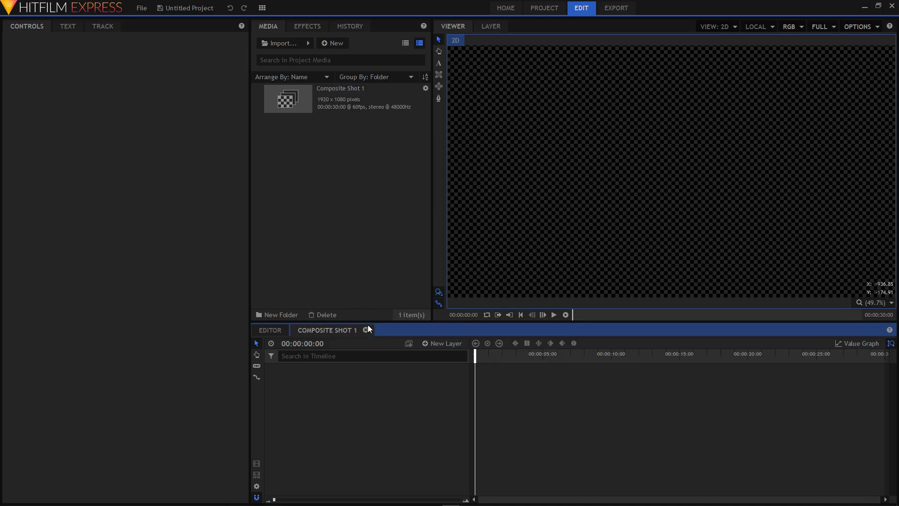
click(257, 487)
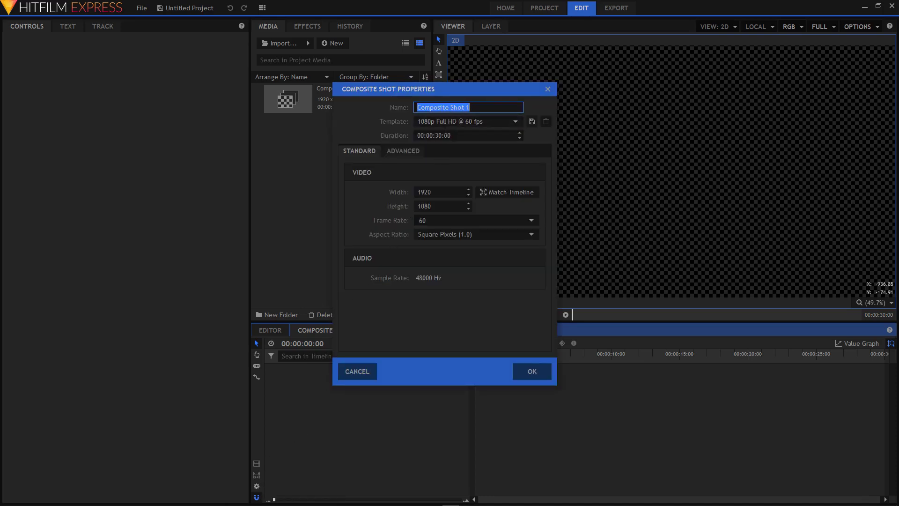
key(Tab)
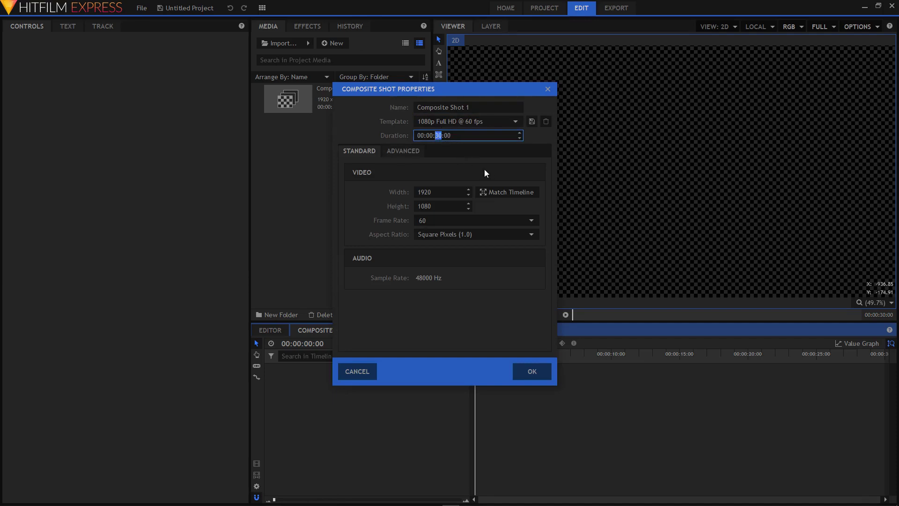
text(4)
click(534, 372)
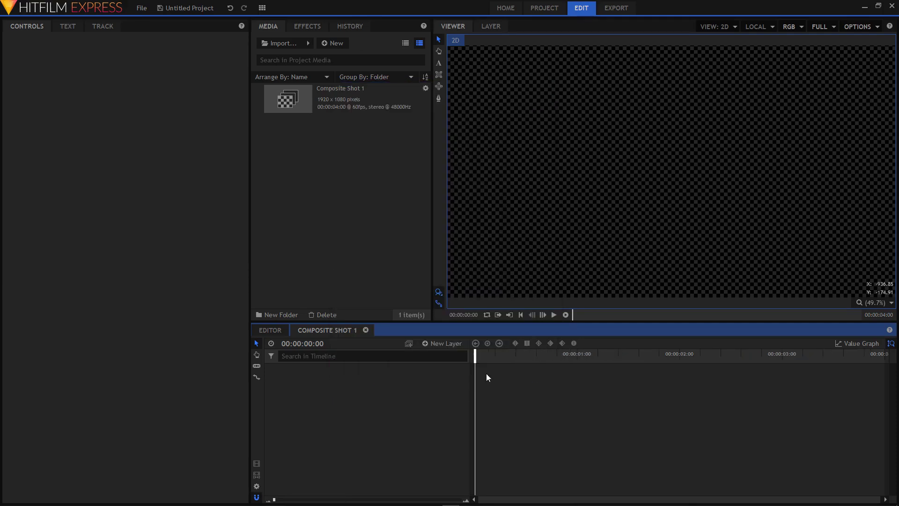
Add a 1920 x 1080 plane layer named BG with the yellow colour #ffee00.
click(442, 345)
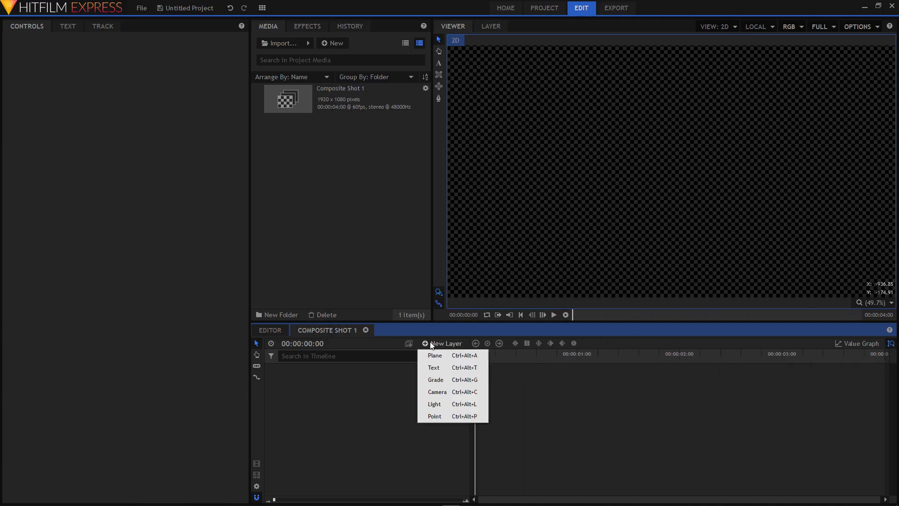
click(436, 356)
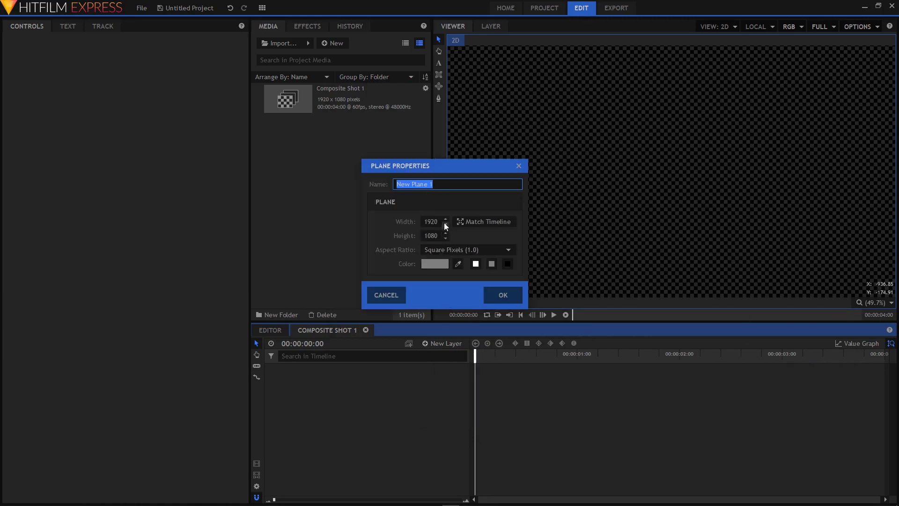
text(BG)
click(436, 265)
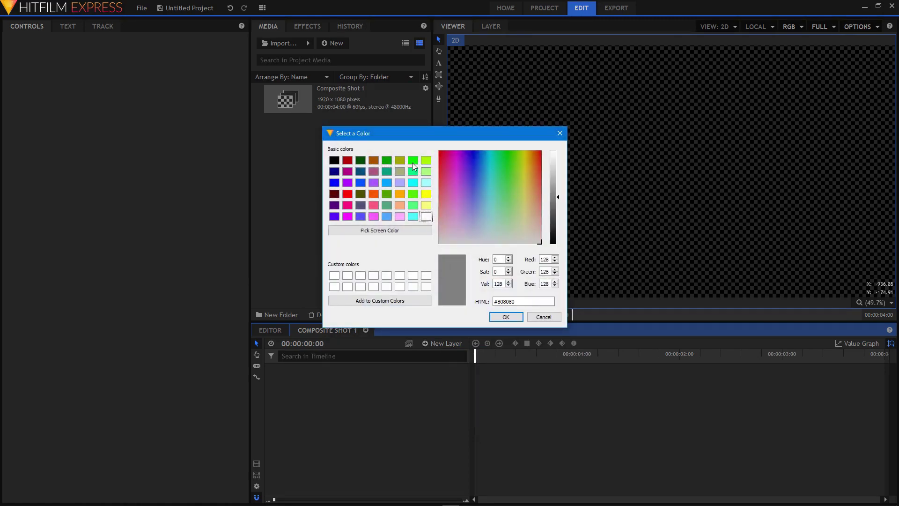
click(412, 161)
drag(506, 151, 526, 147)
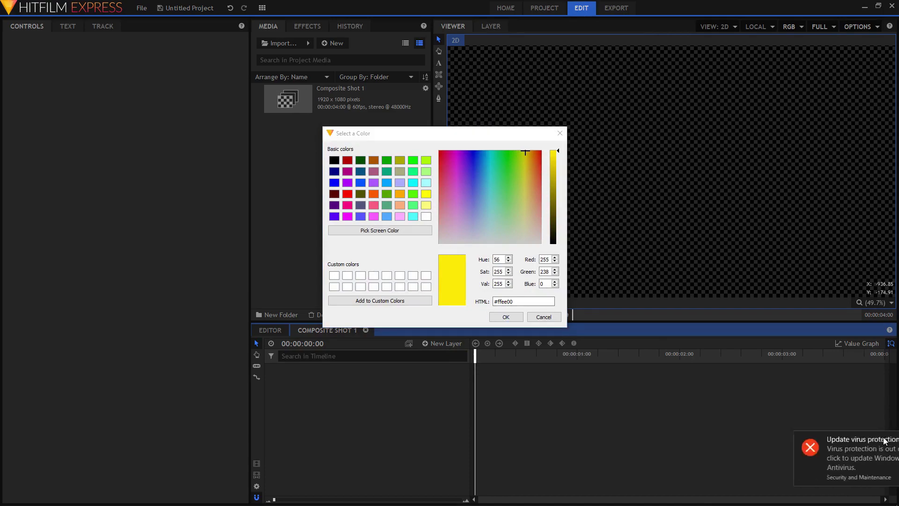
click(506, 317)
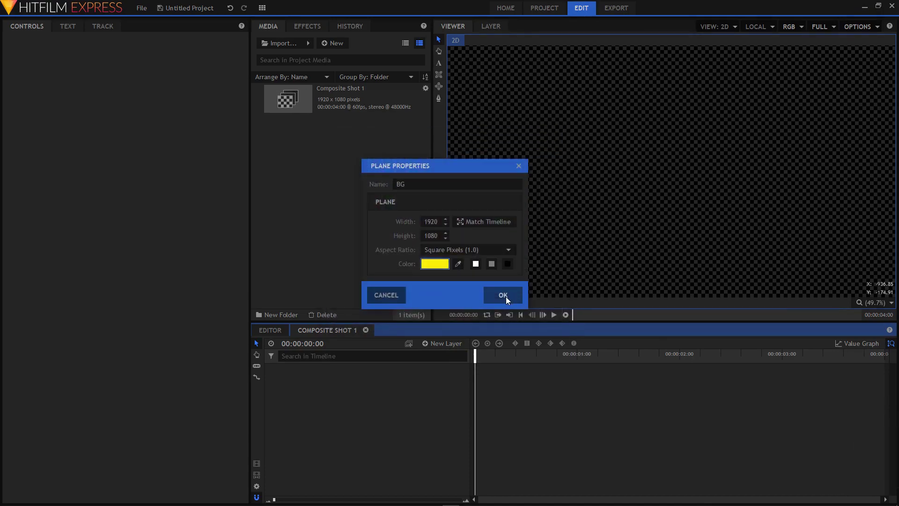
click(505, 297)
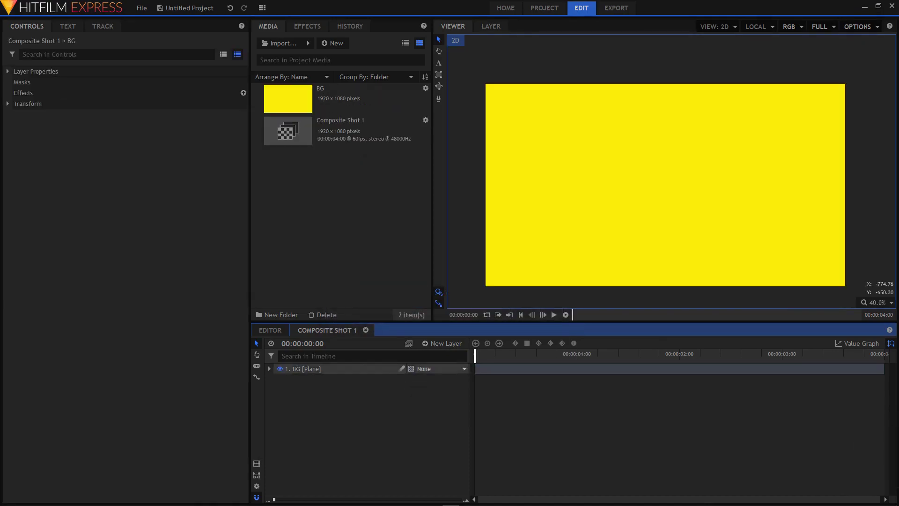
Add a 1920 x 1080 text layer and enter the text "WE ARE ON" in it.
click(445, 344)
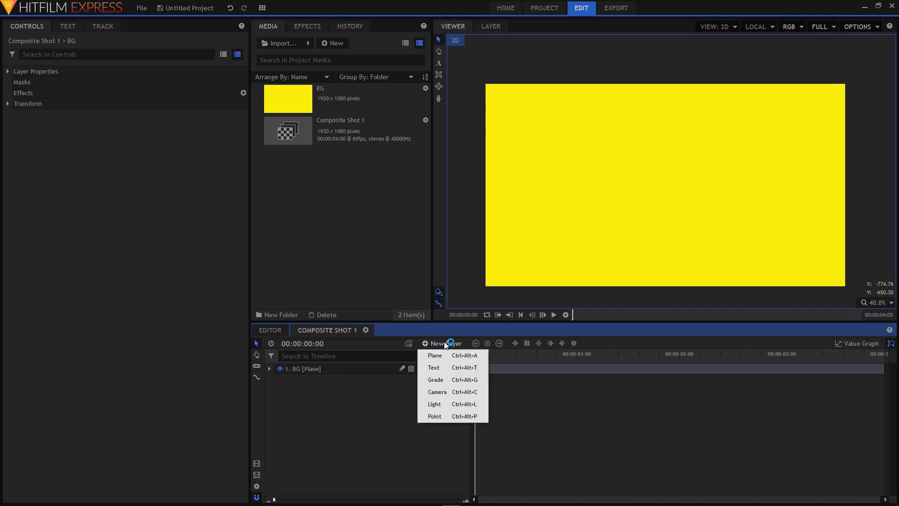
click(433, 367)
drag(449, 234, 391, 233)
text(1920)
key(Tab)
text(1080)
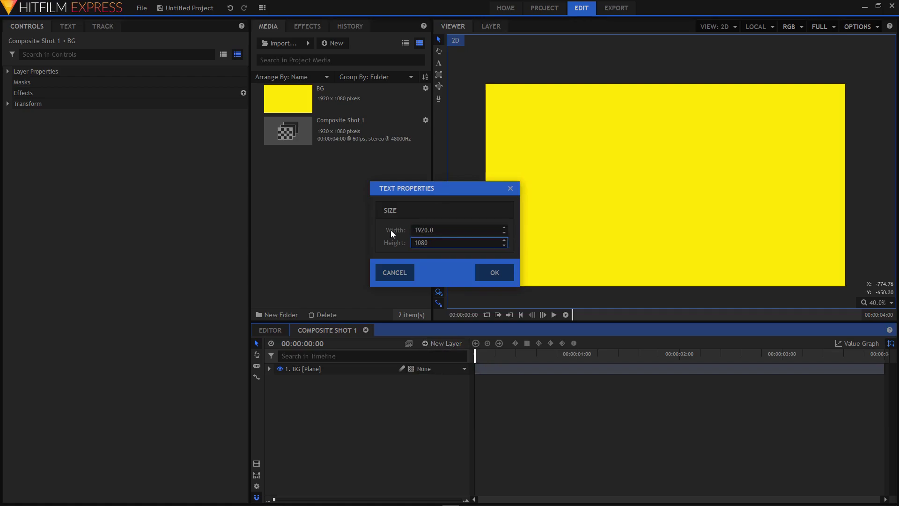
click(495, 272)
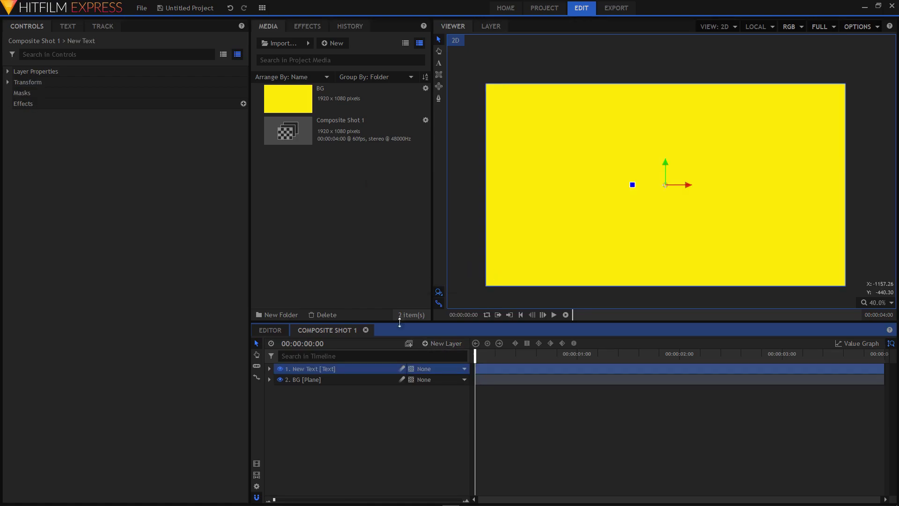
click(438, 64)
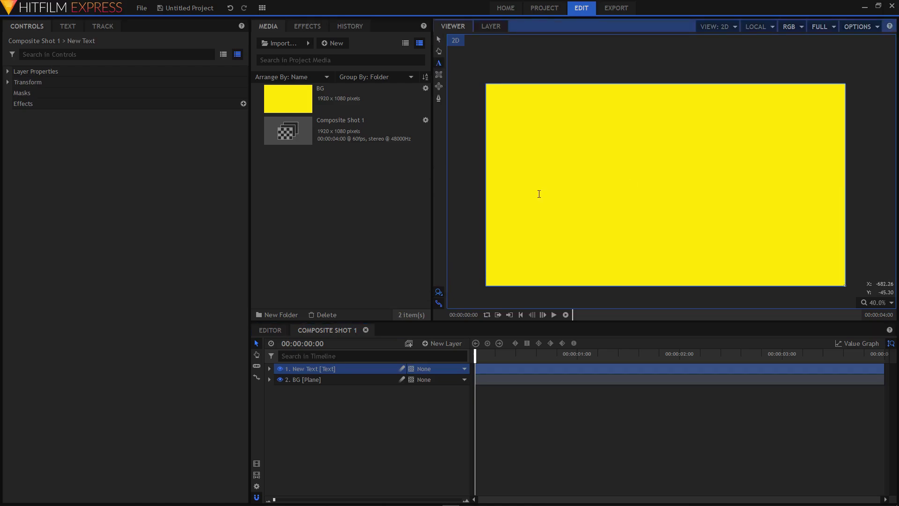
text(WE ARE ON)
Select the whole "WE ARE ON" text and set its fill colour to black.
key(ctrl+a)
click(69, 26)
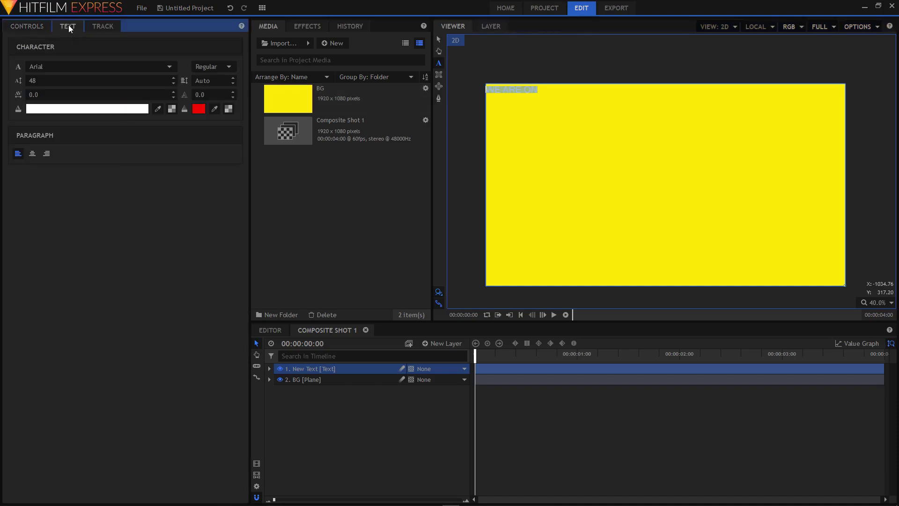
click(45, 113)
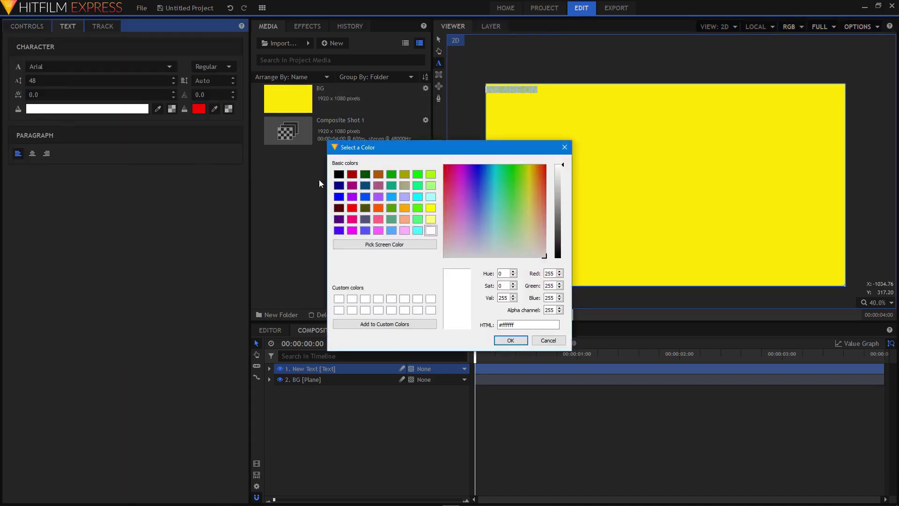
click(338, 175)
click(510, 341)
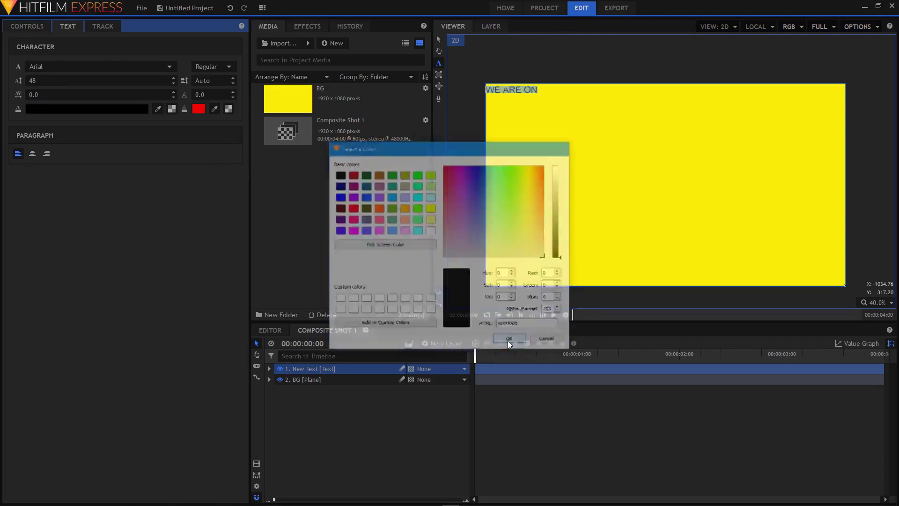
Set the selected text's font size to 100 and its font to Arial Black.
click(40, 81)
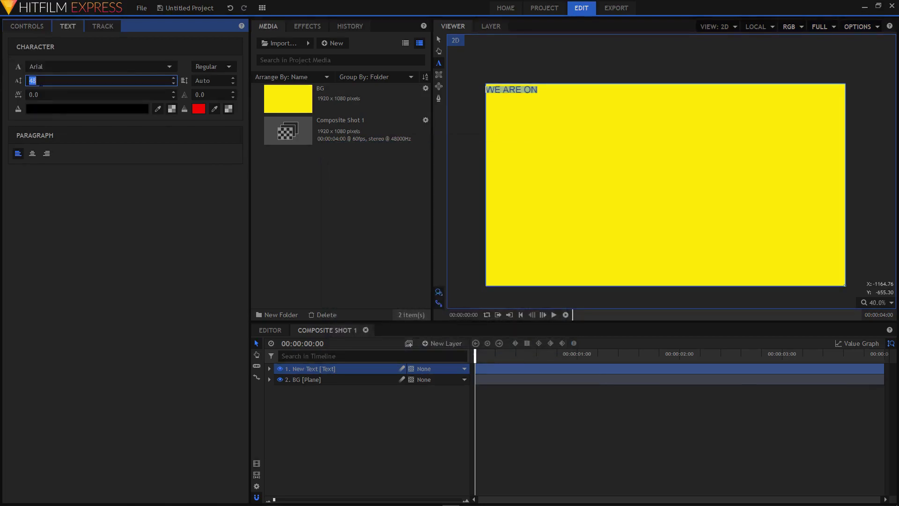
text(100)
key(Return)
click(36, 68)
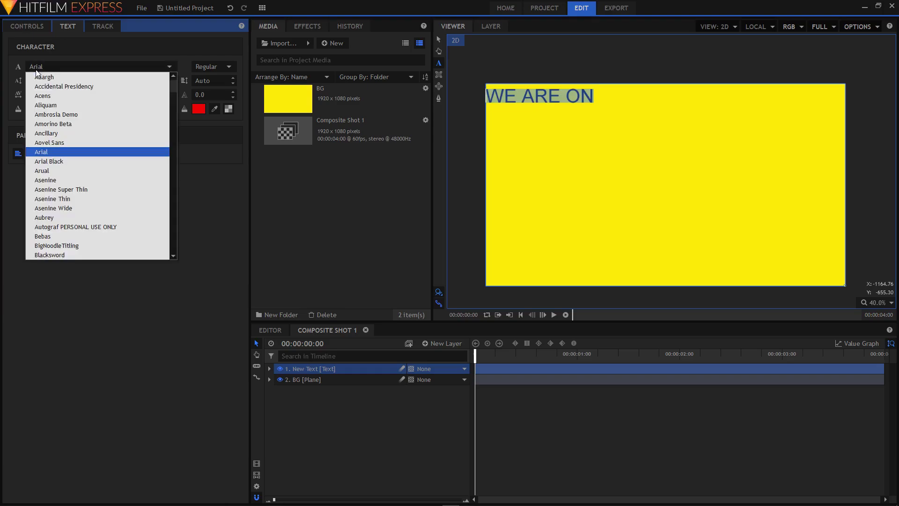
click(60, 161)
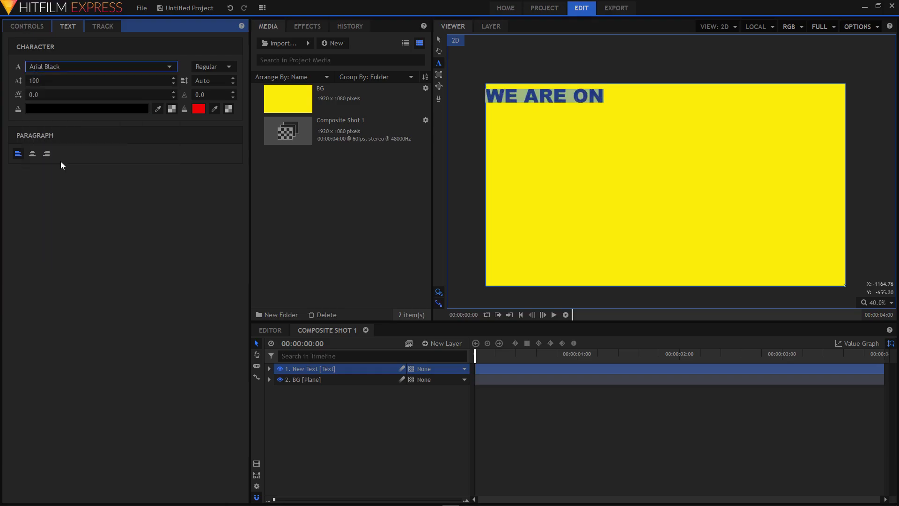
Rename the text layer in the timeline as "left".
click(351, 373)
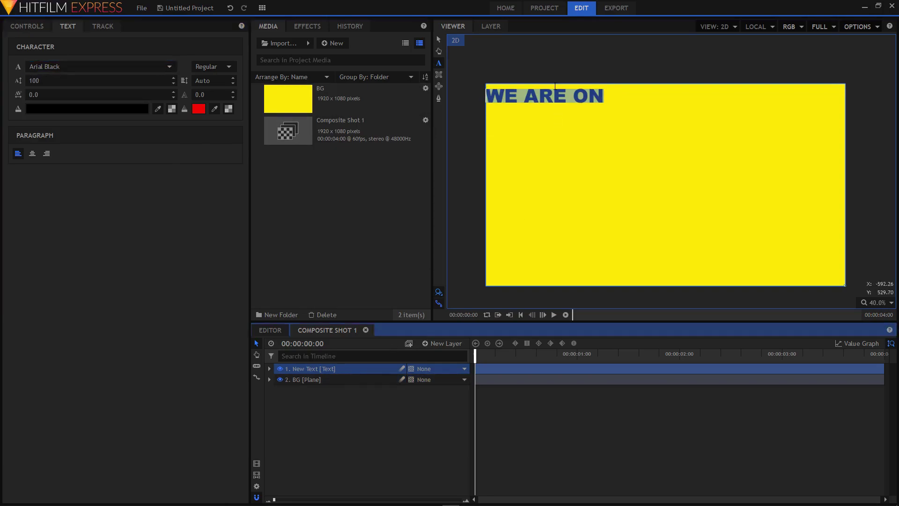
right_click(312, 369)
click(339, 335)
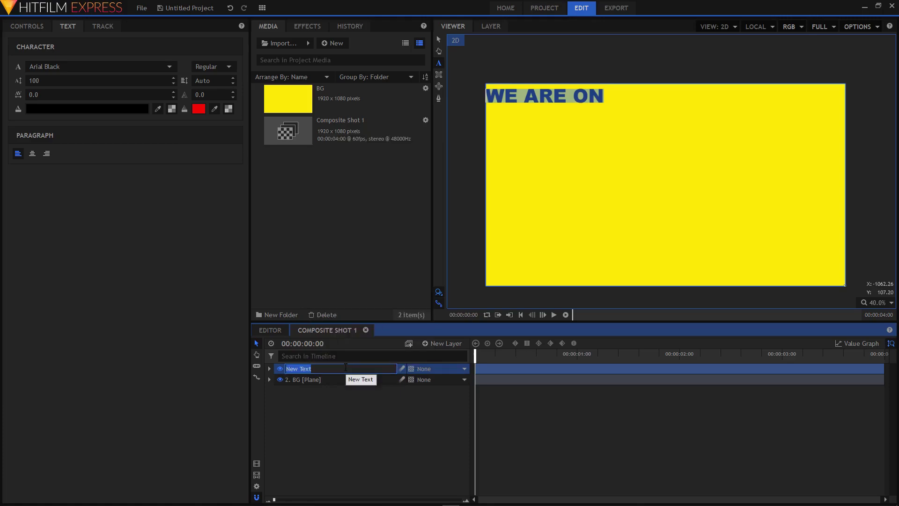
text(left)
key(Return)
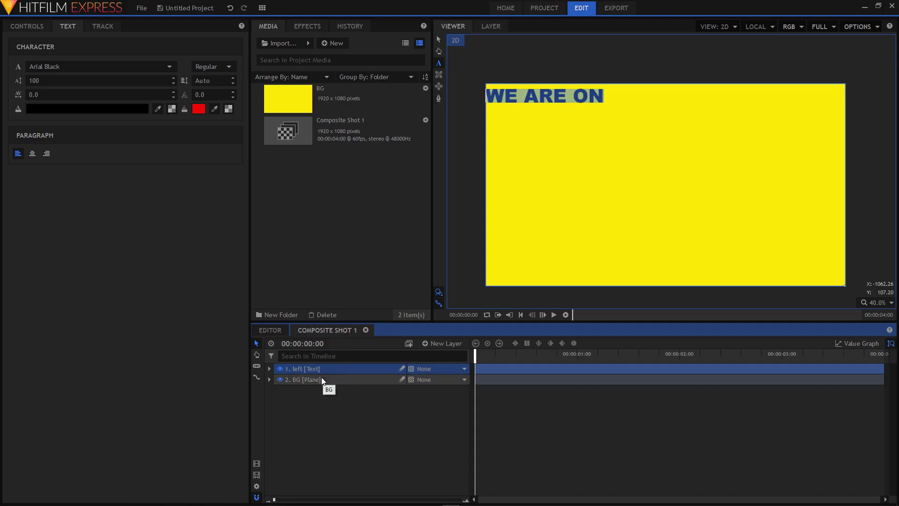
Search the effects for "10" and apply the 1080p Title Safe Guide preset to the BG plane.
click(300, 30)
click(300, 43)
text(10)
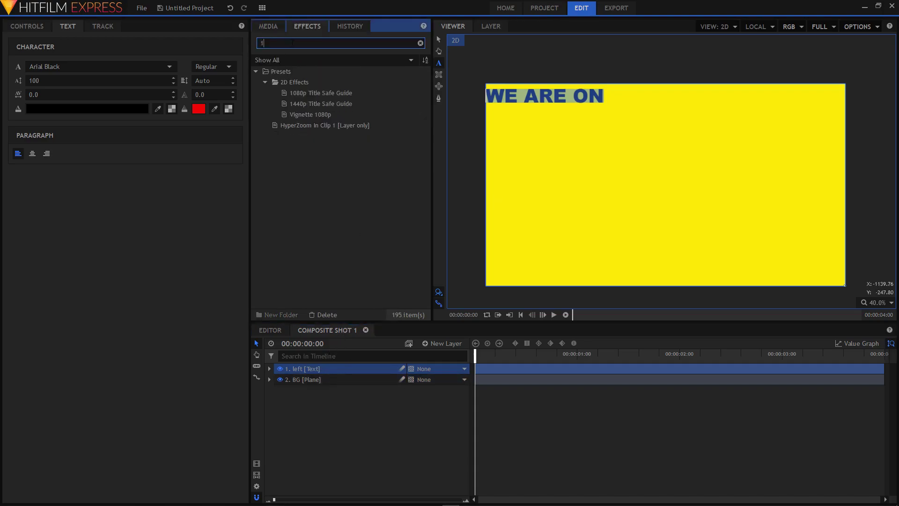
click(329, 93)
drag(327, 92, 302, 377)
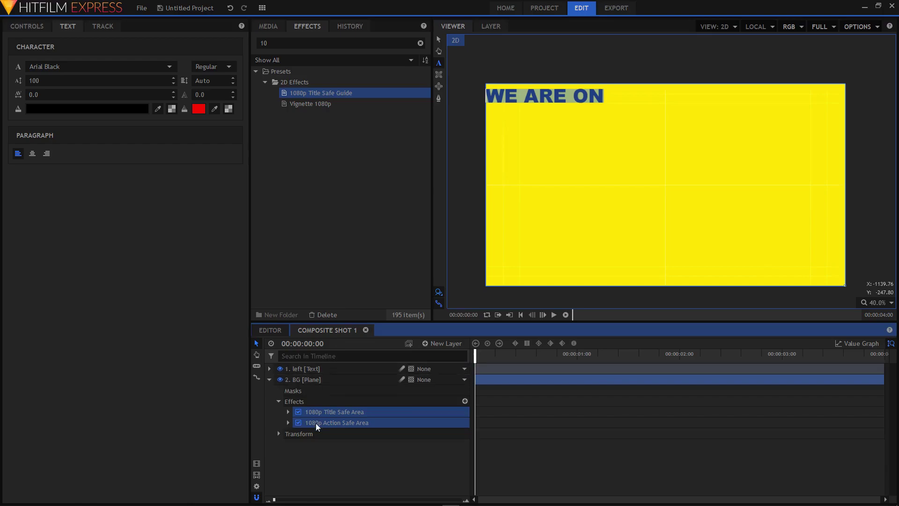
Collapse the BG layer and move the "left" text straight down until its baseline sits on the guide's horizontal centre line.
right_click(711, 205)
click(439, 39)
click(592, 205)
scroll(679, 199, down, 1)
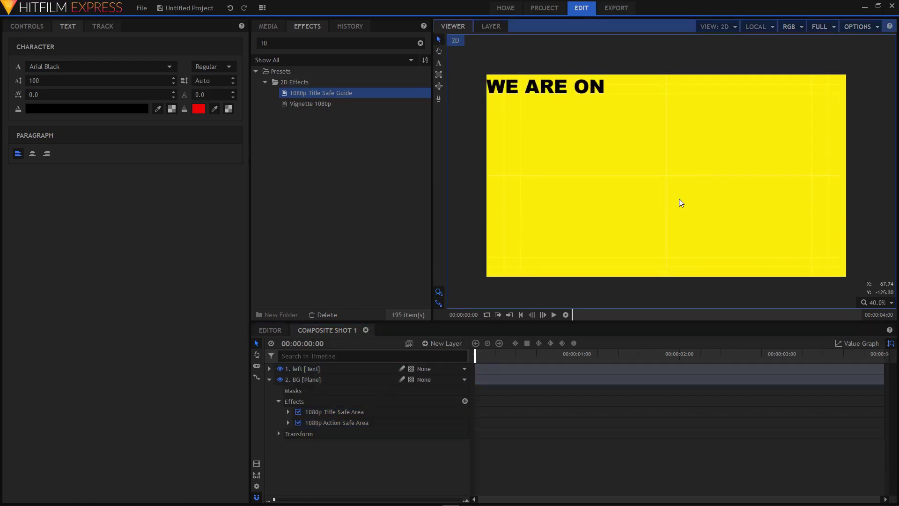
scroll(679, 199, up, 2)
scroll(631, 179, down, 2)
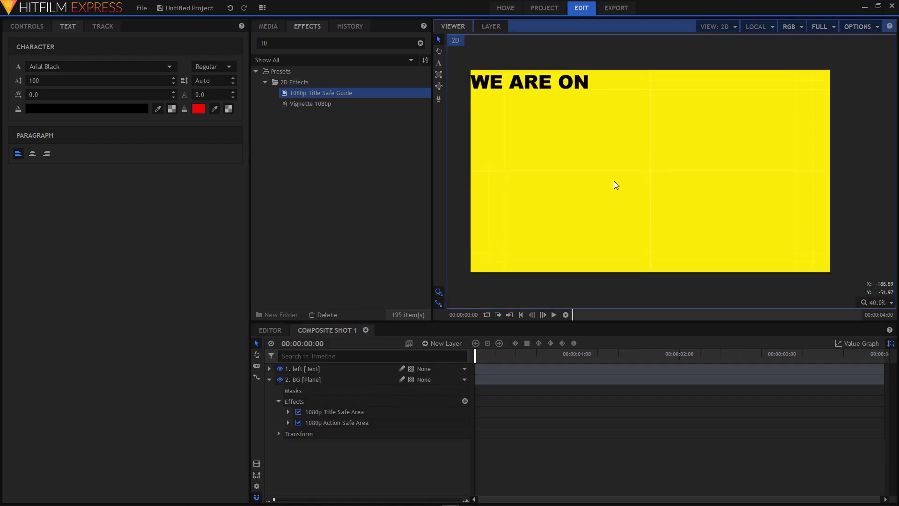
scroll(605, 180, up, 1)
key(h)
drag(593, 179, 616, 186)
key(v)
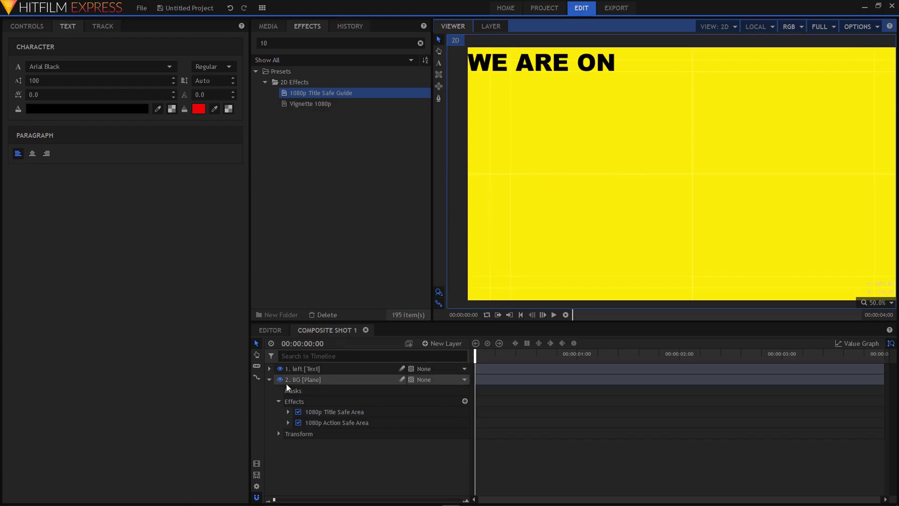
click(269, 380)
click(306, 373)
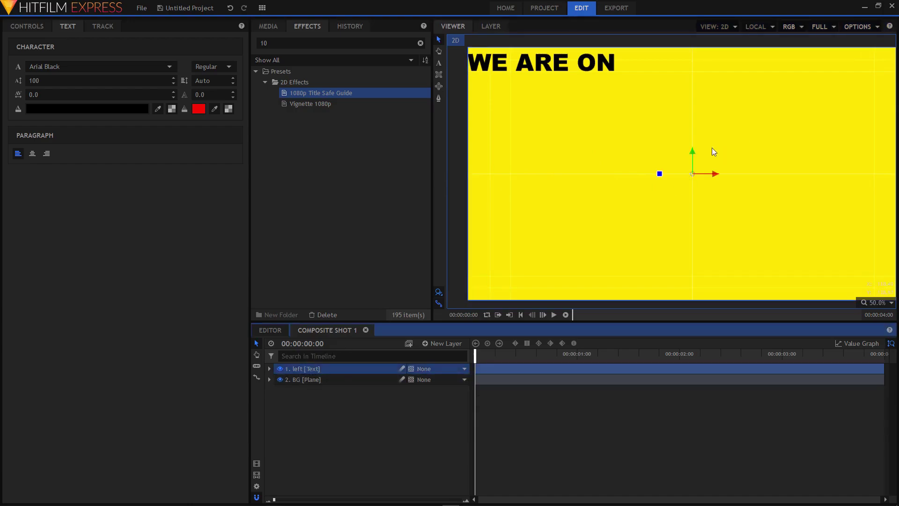
drag(693, 152, 677, 253)
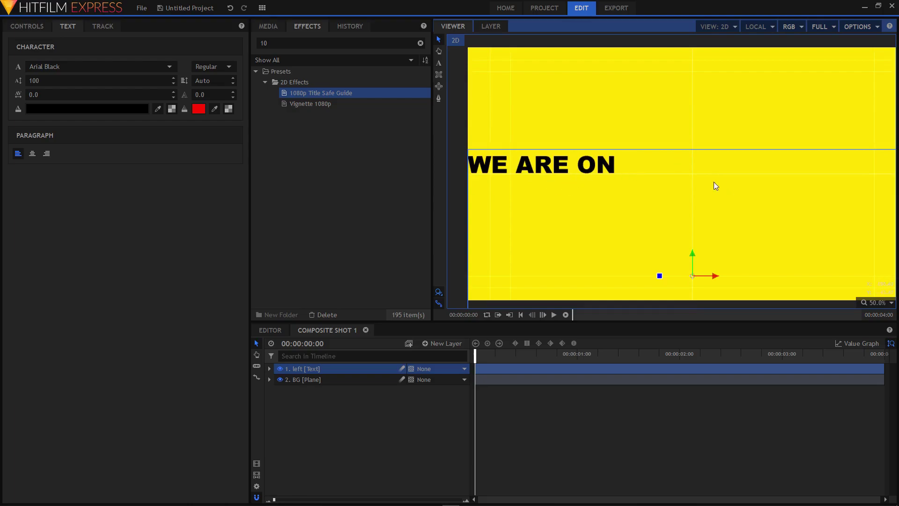
scroll(586, 175, up, 3)
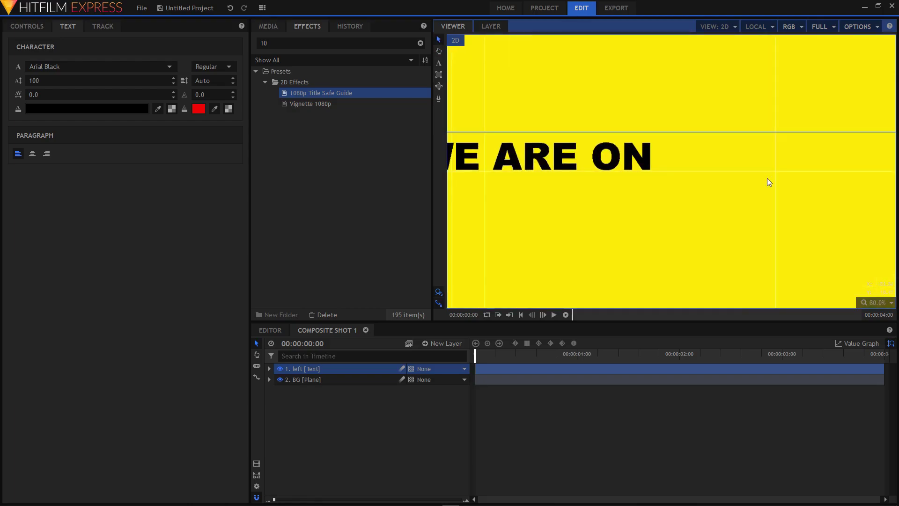
scroll(777, 178, up, 1)
scroll(638, 177, down, 2)
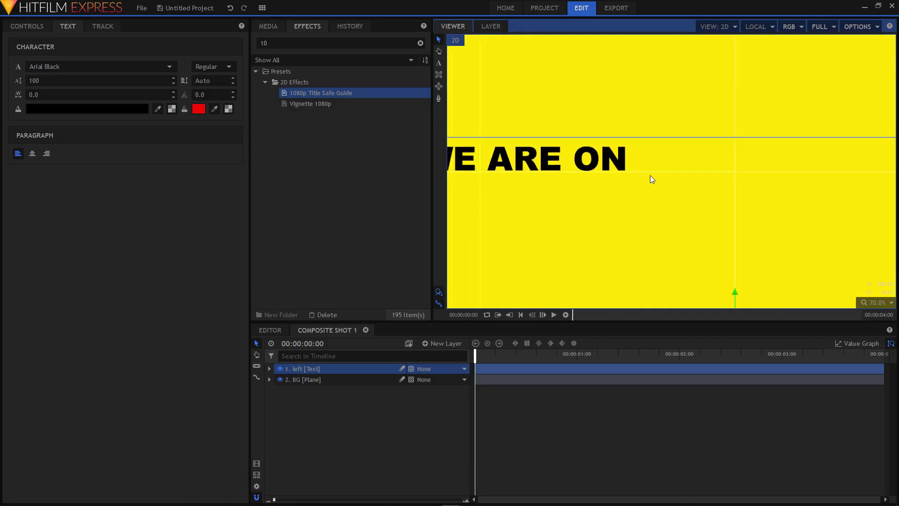
scroll(668, 187, down, 1)
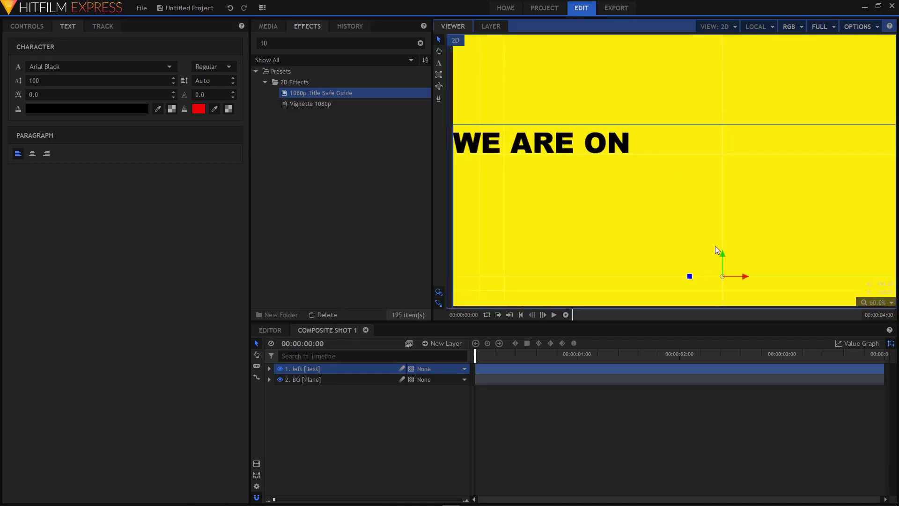
Change the BG plane's color to orange, #ffa200, in its plane properties.
right_click(332, 379)
click(361, 373)
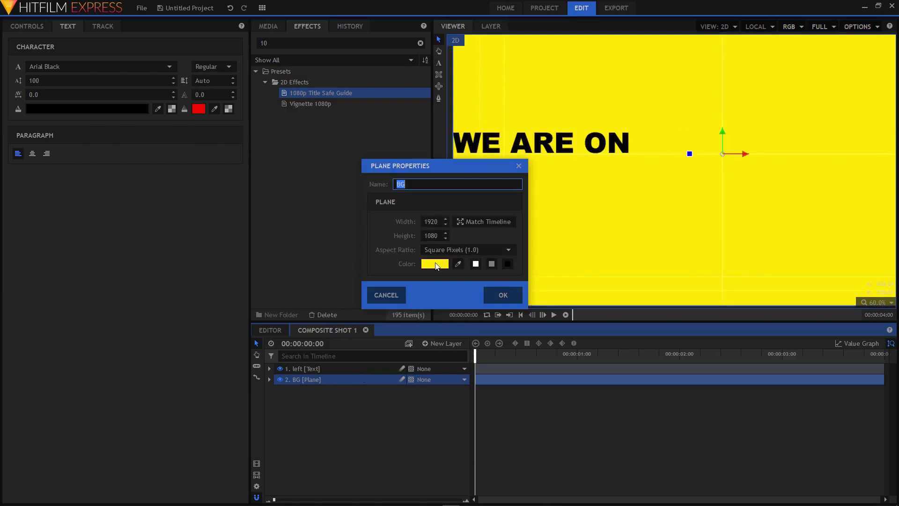
click(433, 265)
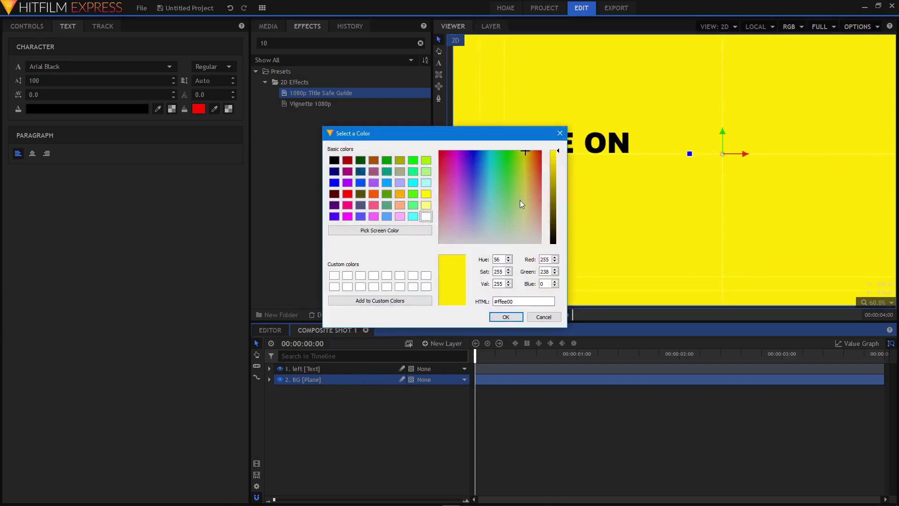
click(528, 151)
drag(528, 151, 530, 149)
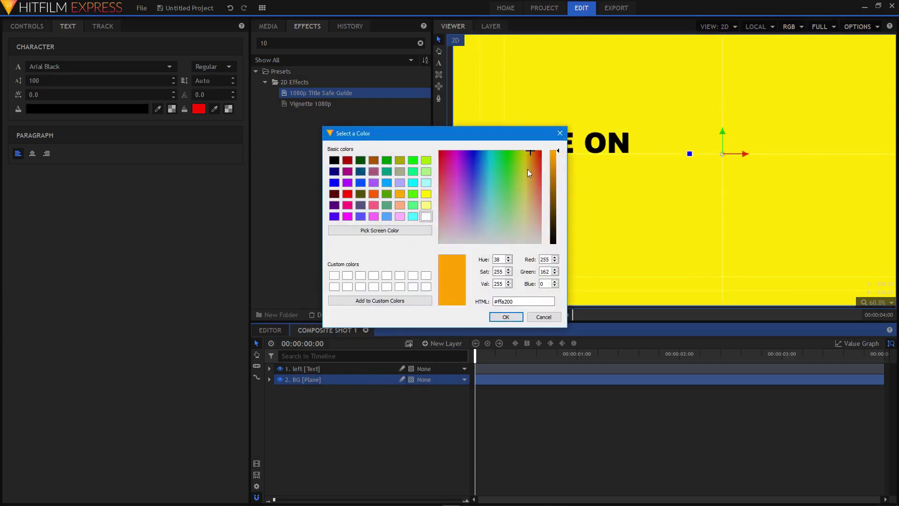
click(506, 317)
click(507, 292)
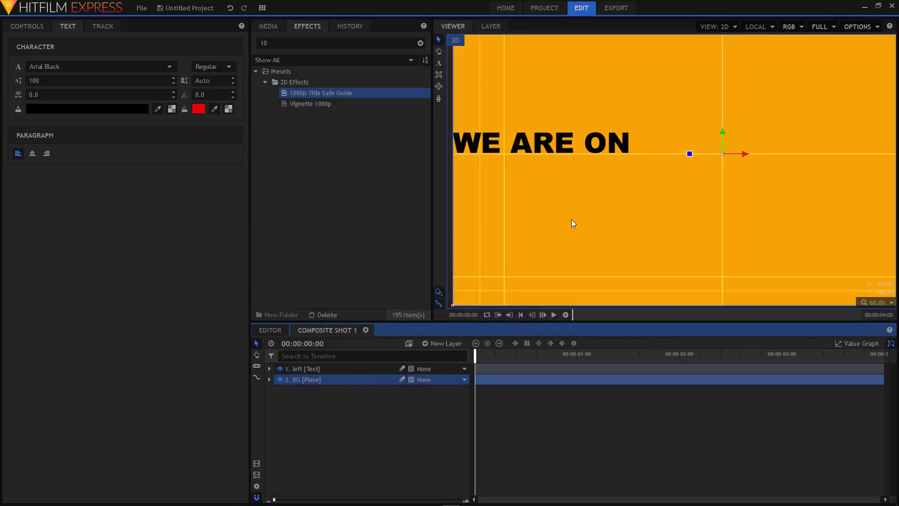
Move the "left" text layer horizontally so "WE ARE ON" ends just before the vertical centre guide.
scroll(582, 170, down, 2)
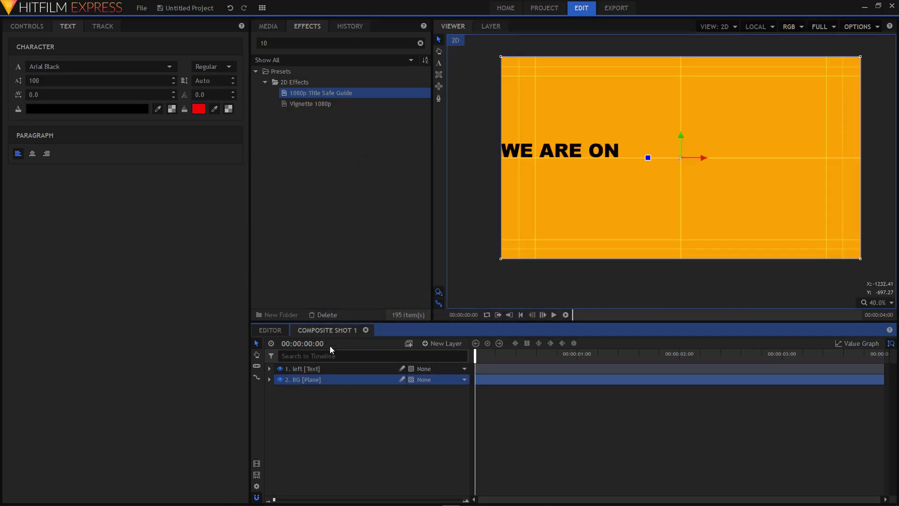
click(606, 165)
click(299, 370)
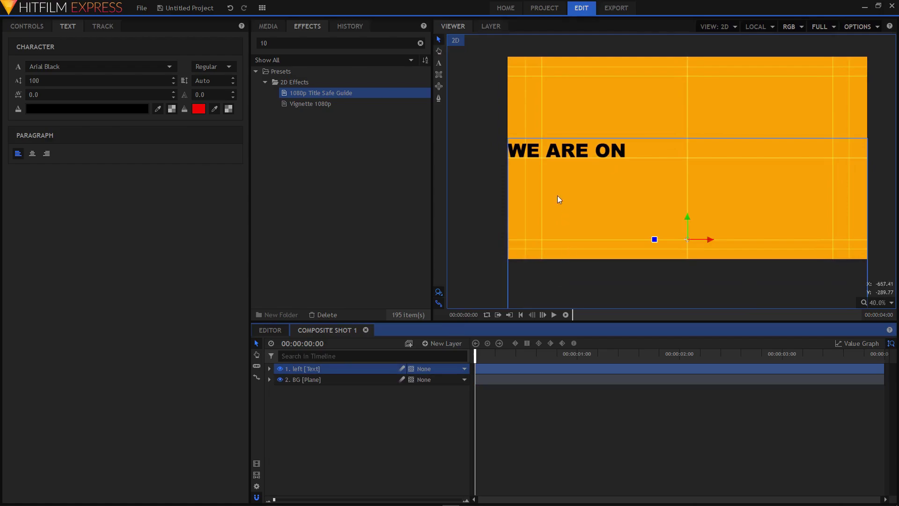
scroll(604, 140, up, 2)
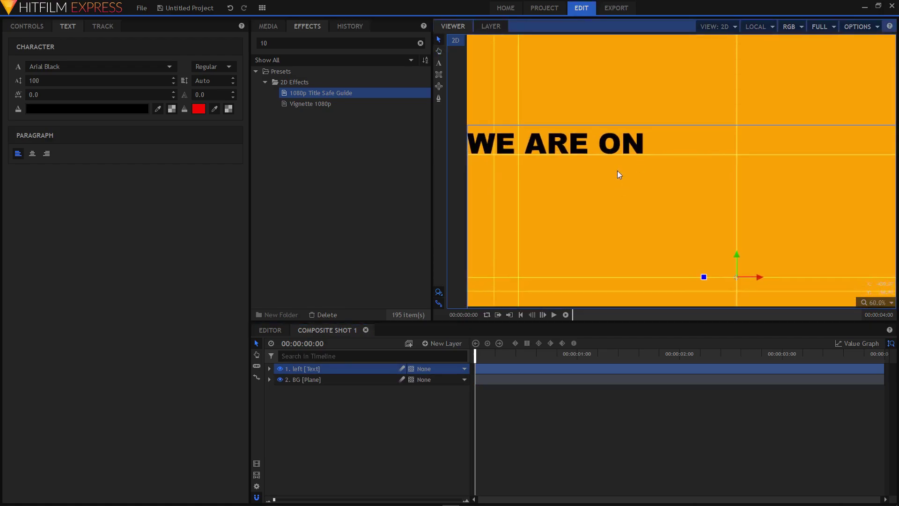
drag(760, 276, 846, 266)
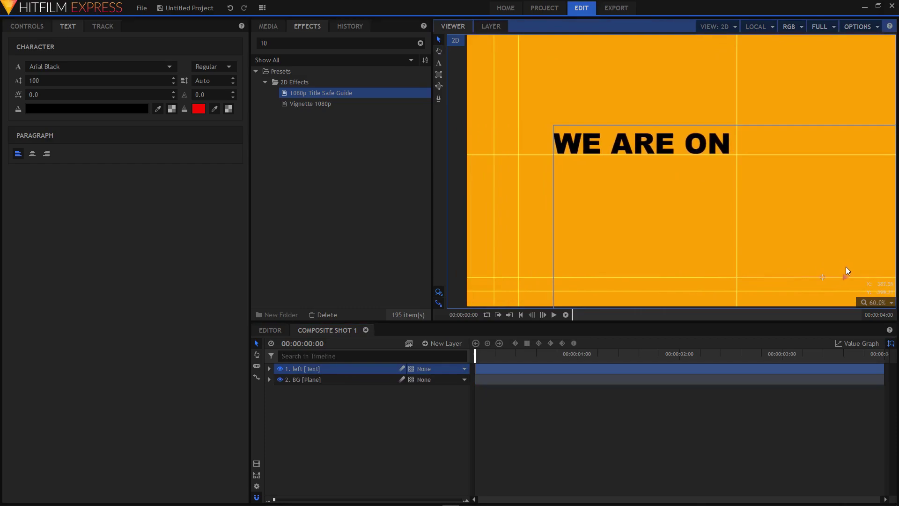
click(345, 421)
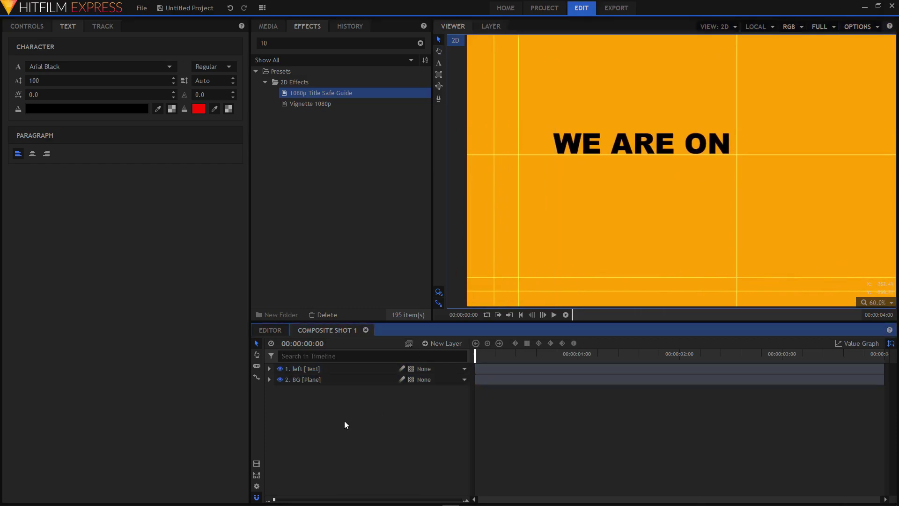
Add a new 1920 by 1080 text layer to the composite shot.
click(449, 343)
click(440, 366)
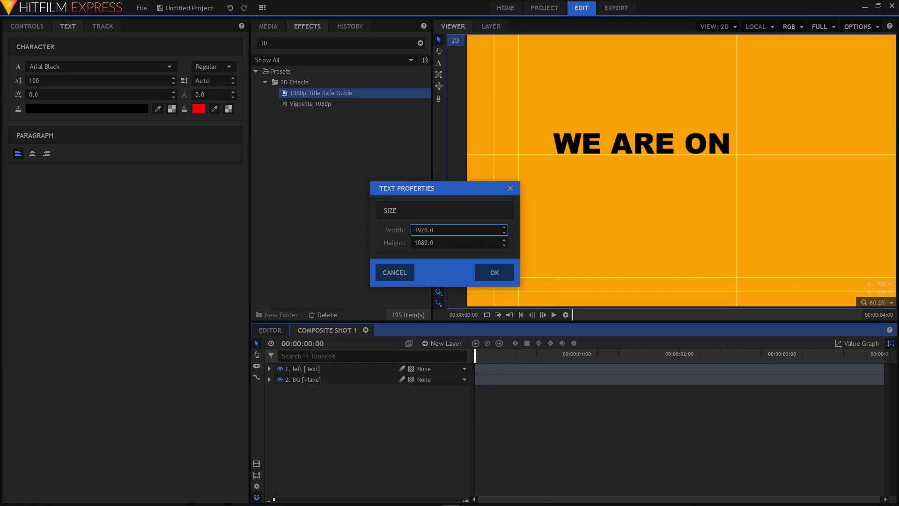
click(494, 274)
Enter FACEBOOK, TWITTER and YOUTUBE on three separate lines in the new text layer.
scroll(563, 170, down, 2)
click(438, 65)
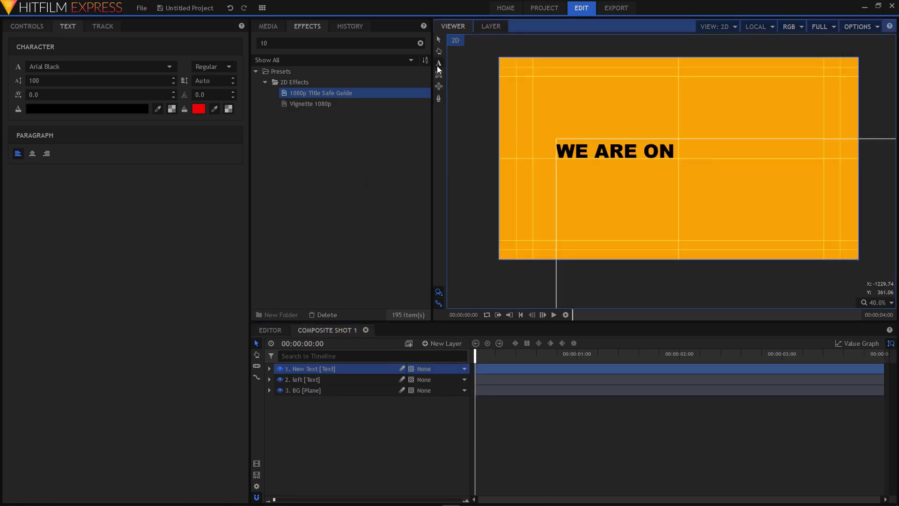
click(519, 74)
text(FACEBOOK)
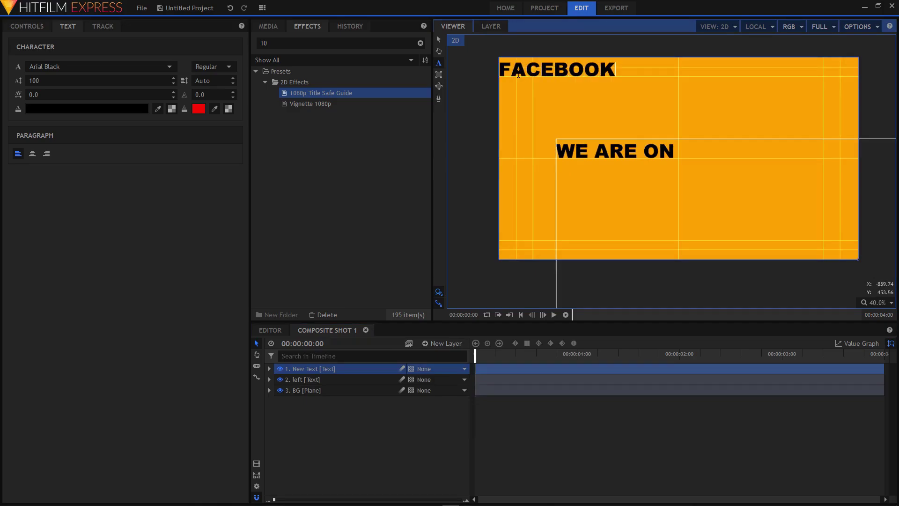
key(Return)
text(TWITT)
key(BackSpace)
key(BackSpace)
key(BackSpace)
key(BackSpace)
text(OU)
key(BackSpace)
key(BackSpace)
text(WITTER)
key(Return)
text(YOUTUBE)
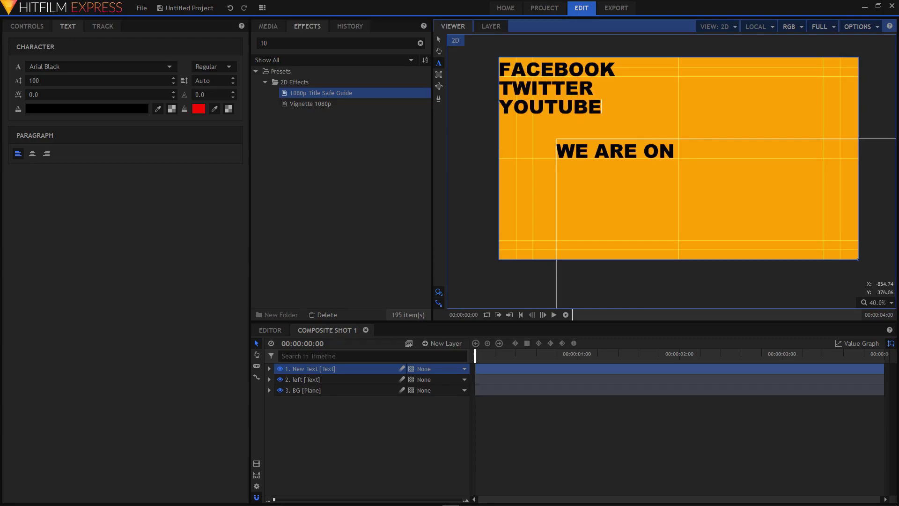
Set the font of all three lines in the new text layer to Arial.
key(ctrl+a)
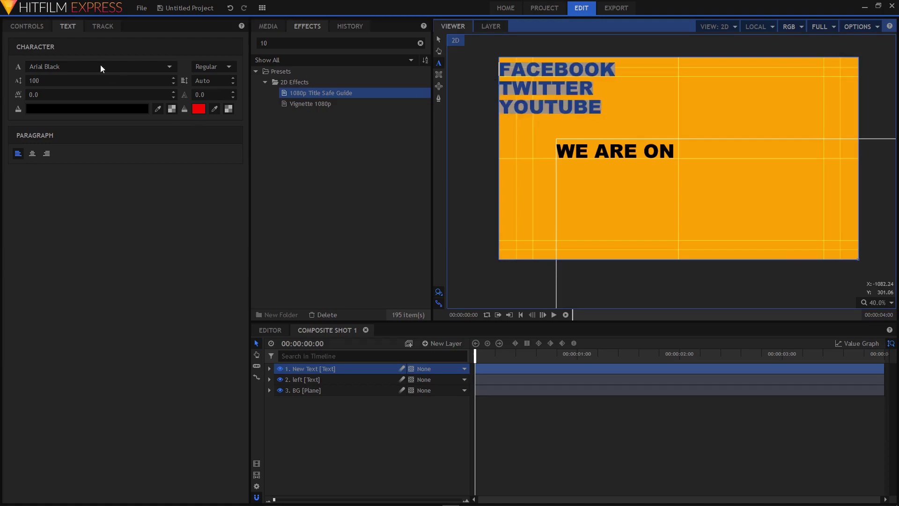
click(71, 27)
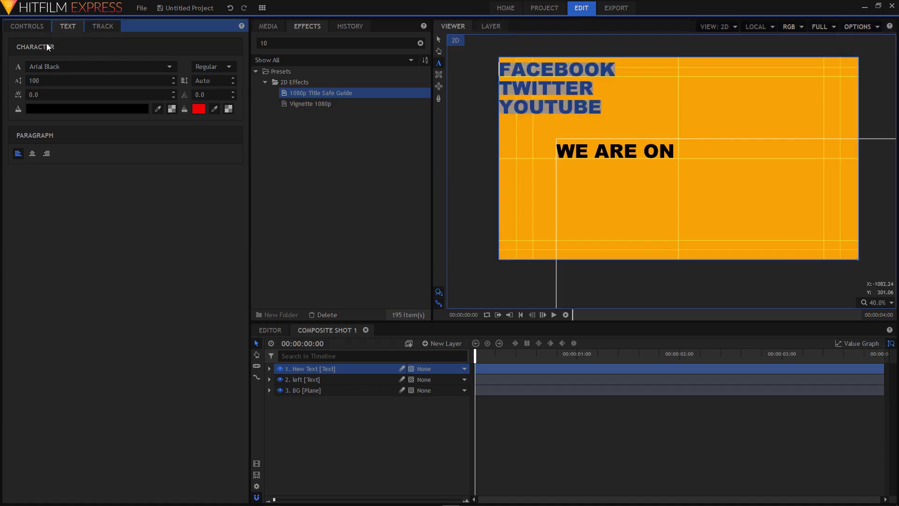
click(49, 70)
click(59, 153)
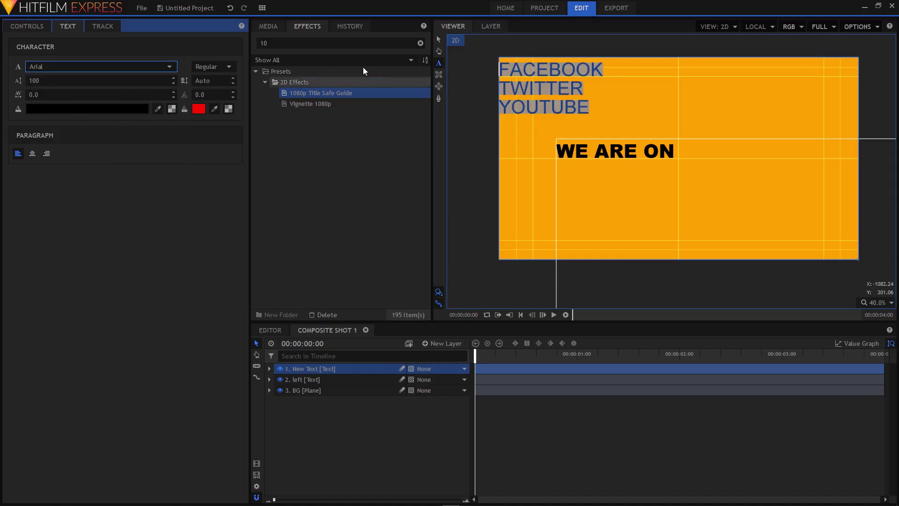
Move the three-line text so it starts at the vertical centre guide and sits just below the horizontal centre guide.
click(439, 39)
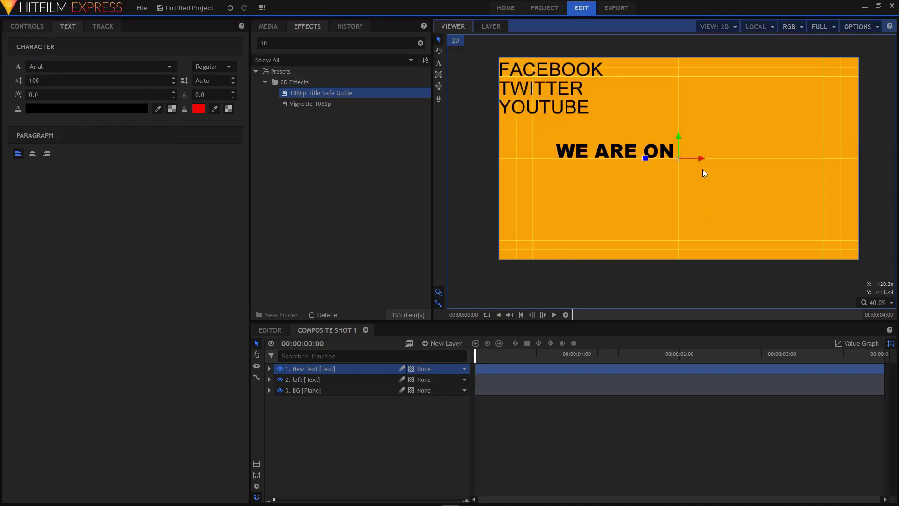
drag(704, 161, 885, 148)
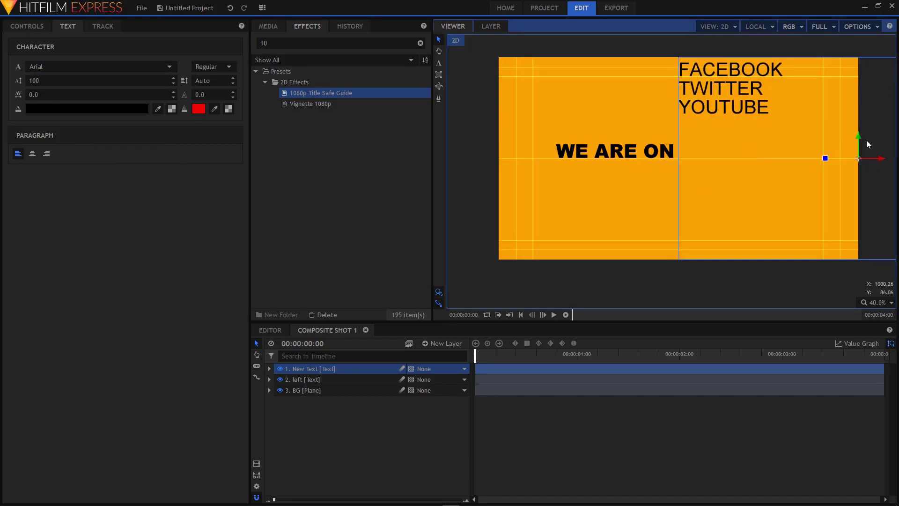
drag(859, 136, 855, 235)
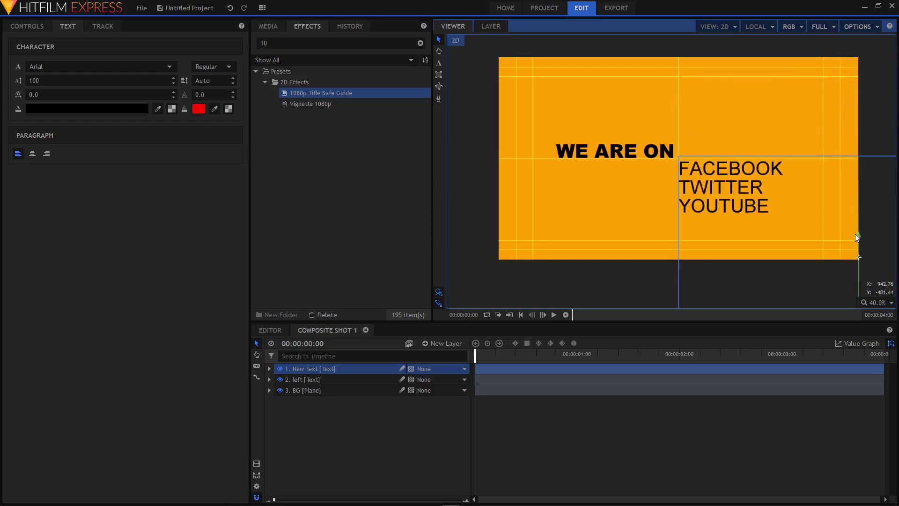
scroll(813, 188, up, 3)
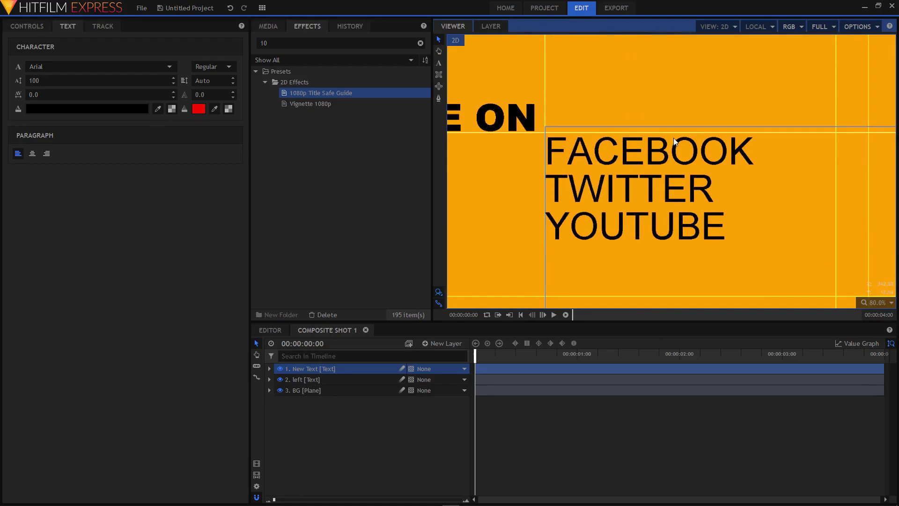
scroll(675, 142, down, 1)
scroll(675, 142, down, 1)
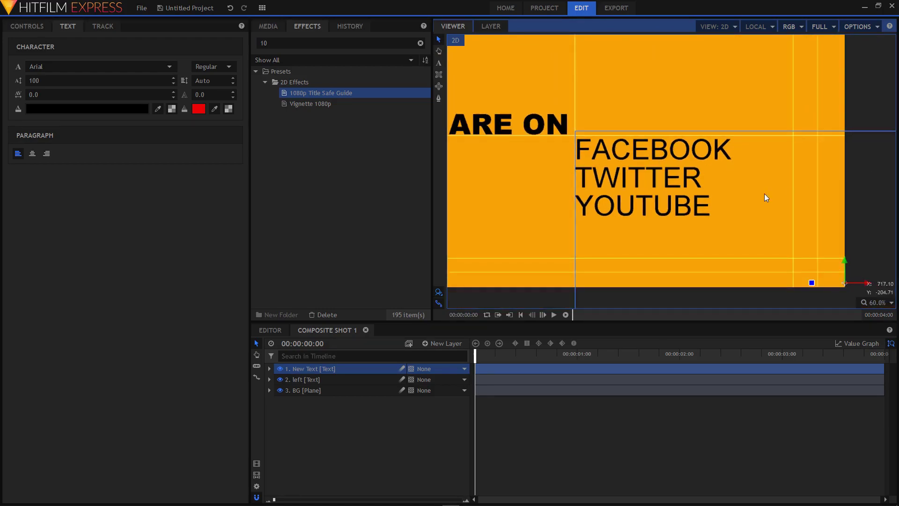
key(h)
scroll(573, 151, down, 3)
key(v)
click(481, 152)
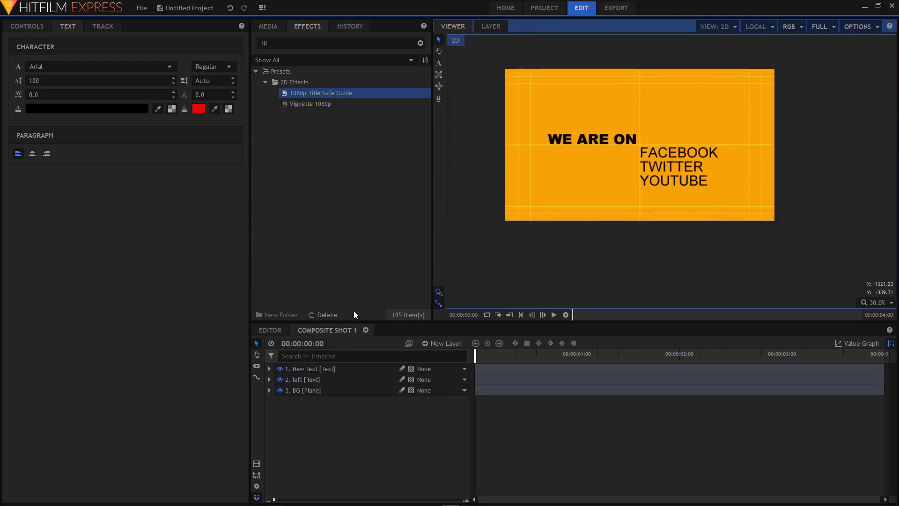
Rename the three-line text layer in the timeline as "right".
click(300, 369)
right_click(309, 370)
click(328, 346)
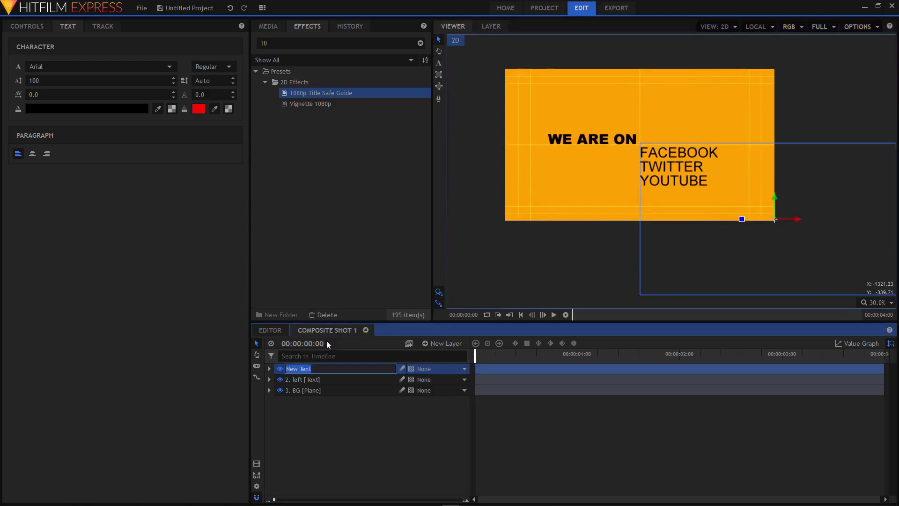
text(right)
key(Return)
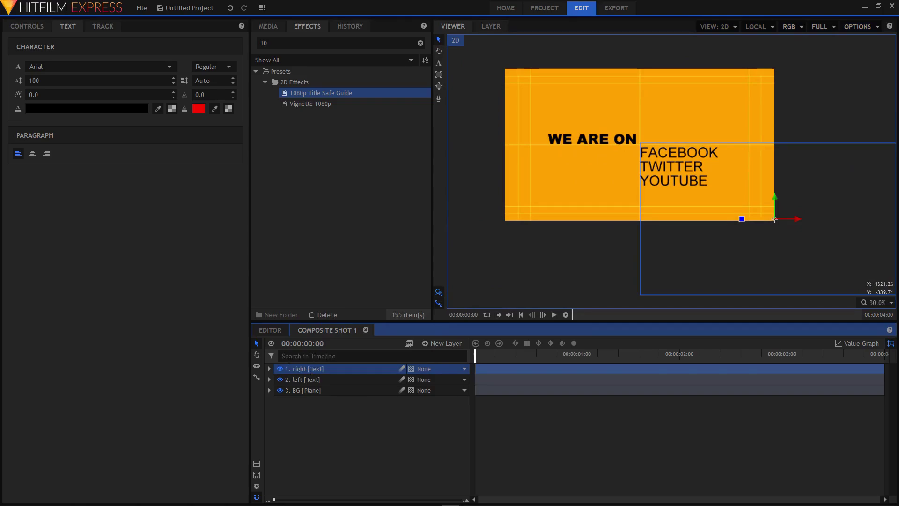
Expand the "right" layer's transform properties and enable Position keyframing at the first frame.
click(309, 379)
click(311, 370)
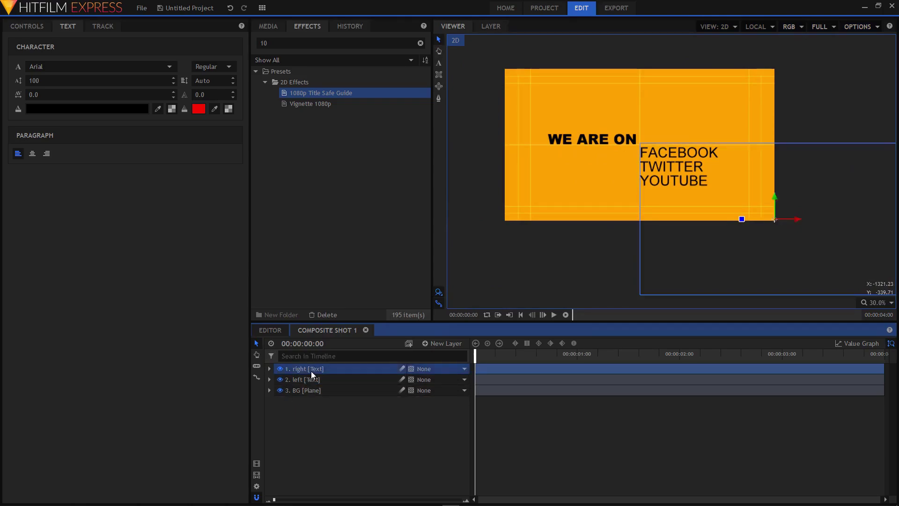
click(270, 369)
click(279, 380)
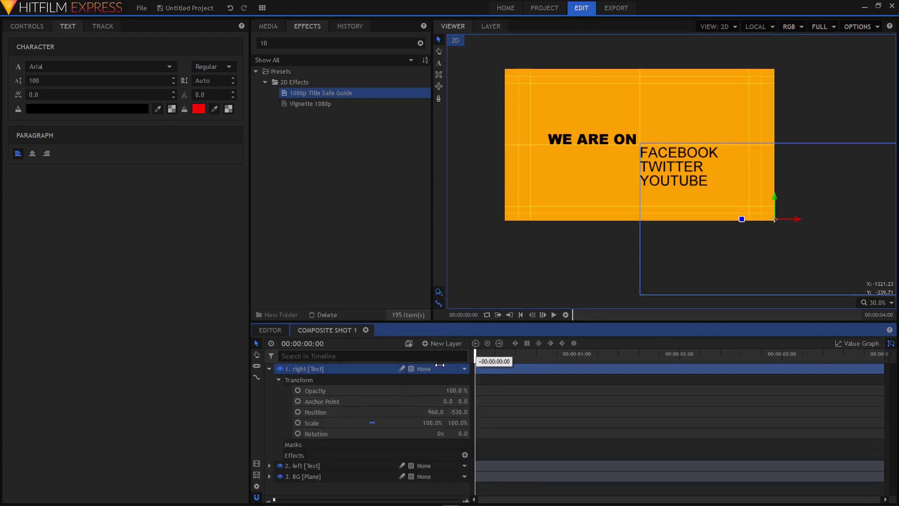
click(300, 412)
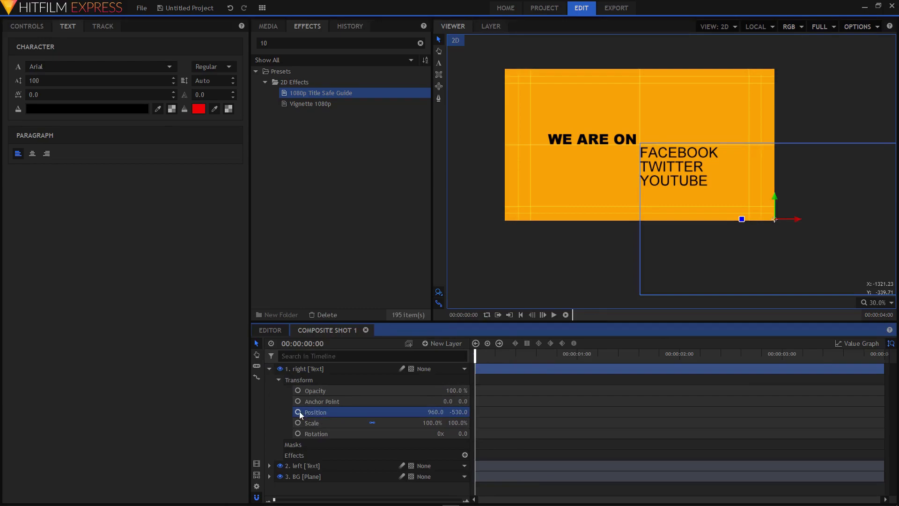
click(297, 412)
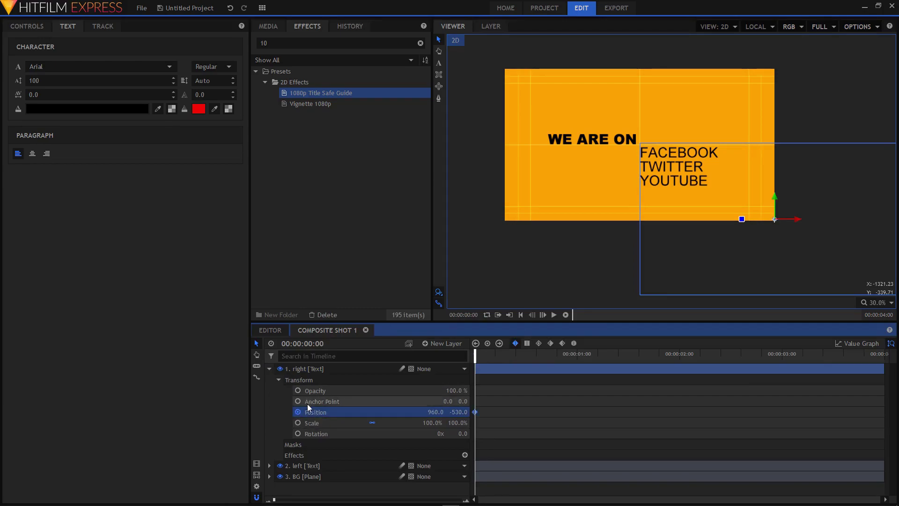
At frame 15, raise the "right" layer to a Position of 960, -436 so FACEBOOK lines up with "WE ARE ON".
click(492, 354)
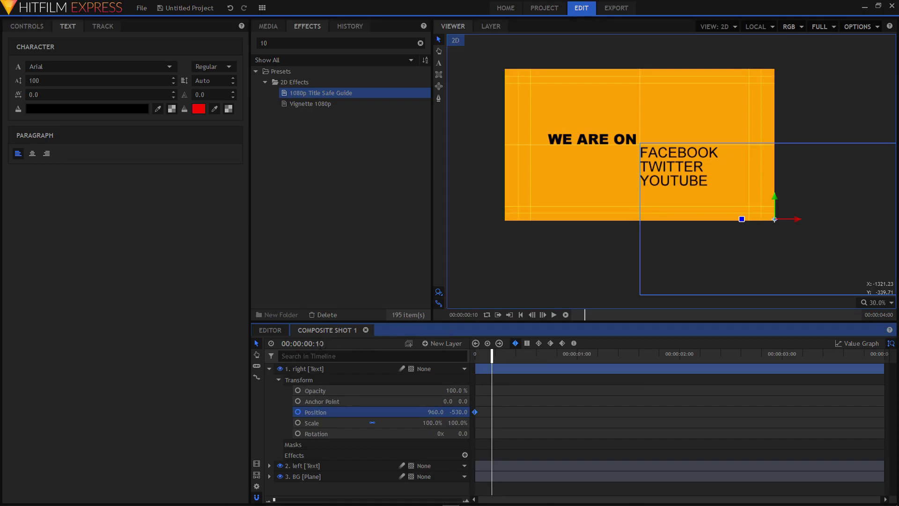
drag(318, 345, 468, 412)
click(459, 412)
text(-515)
key(Return)
drag(774, 217, 774, 205)
scroll(678, 141, up, 2)
scroll(631, 152, up, 1)
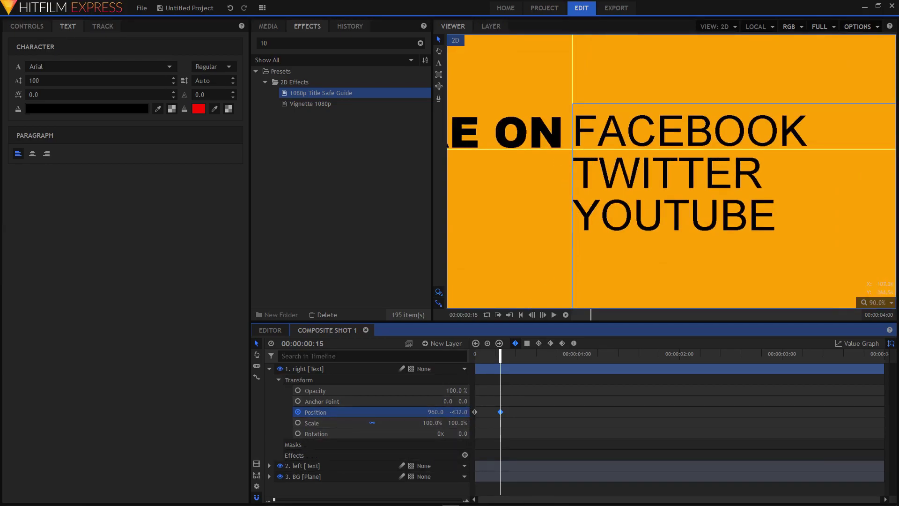
key(Down)
key(Down)
key(Down)
key(Down)
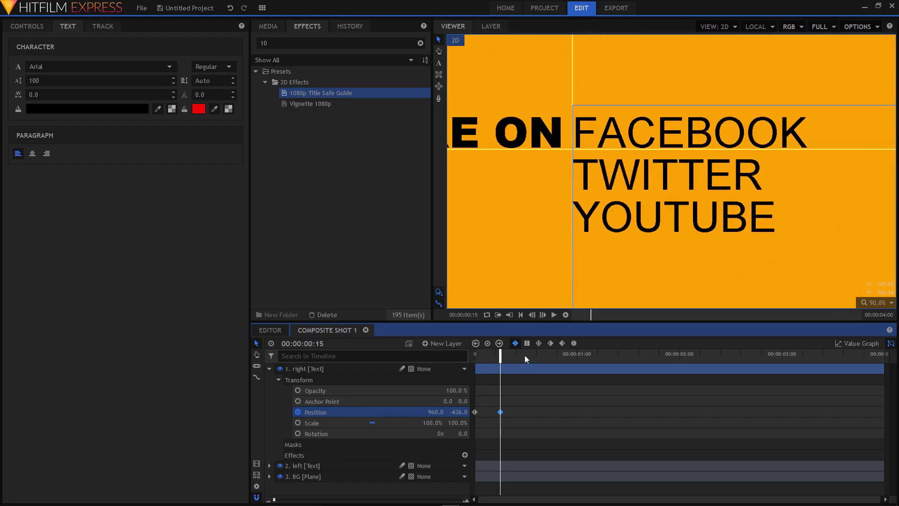
Add a Position keyframe at frame 30 that holds the "right" layer at its frame 15 position.
key(shift+Right)
key(Right)
key(Right)
key(Right)
key(Right)
key(Right)
click(488, 344)
click(501, 413)
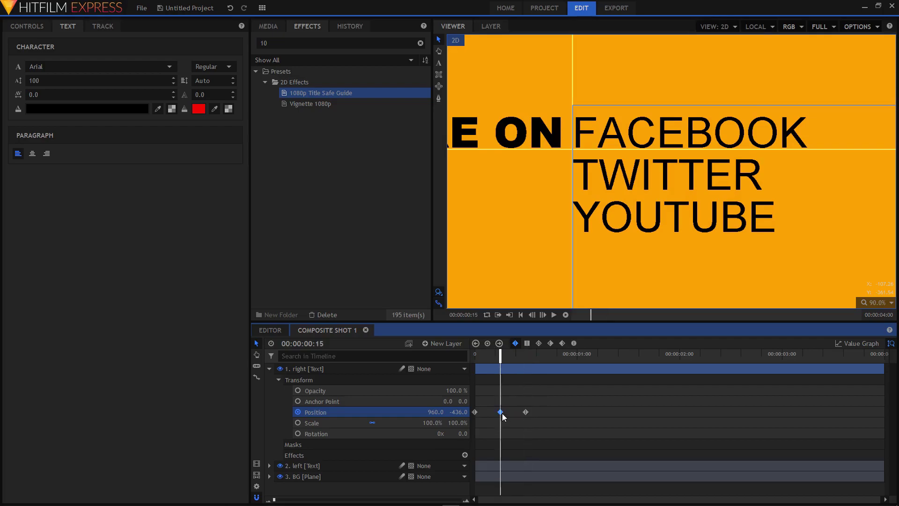
click(526, 412)
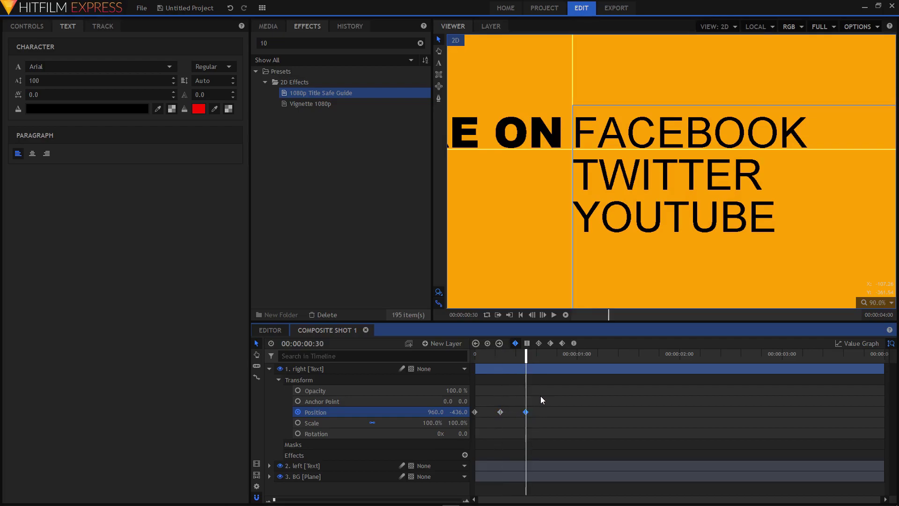
At frame 45, raise the "right" layer to a Position of 960, -336 so TWITTER lines up with "WE ARE ON".
key(shift+Right)
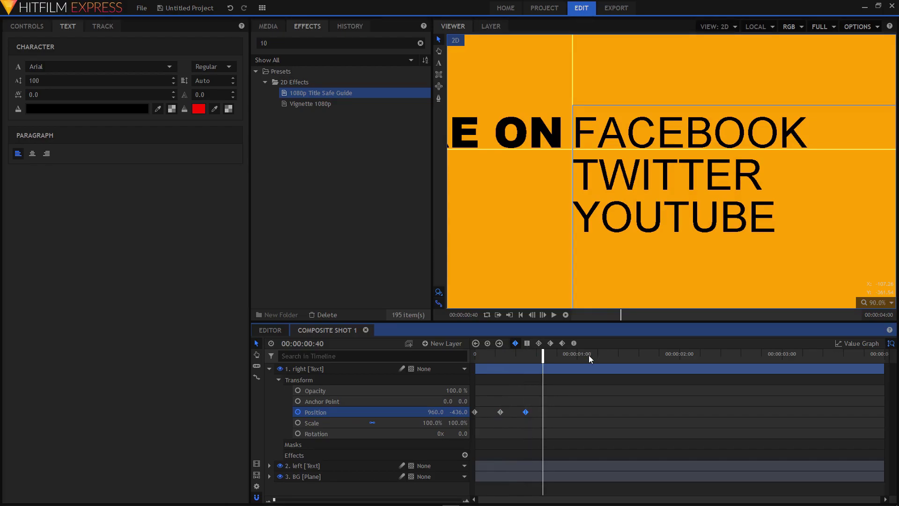
key(Right)
key(Right)
key(Right)
key(Right)
key(Right)
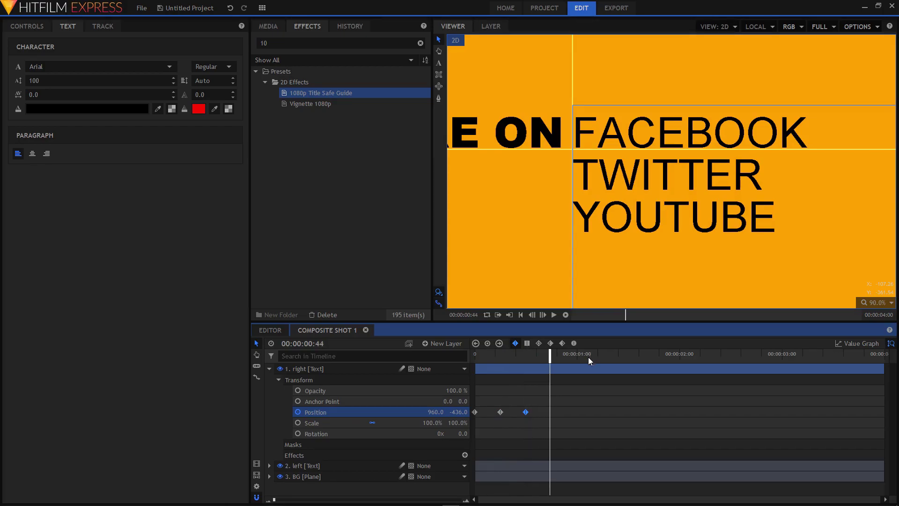
drag(458, 412, 505, 412)
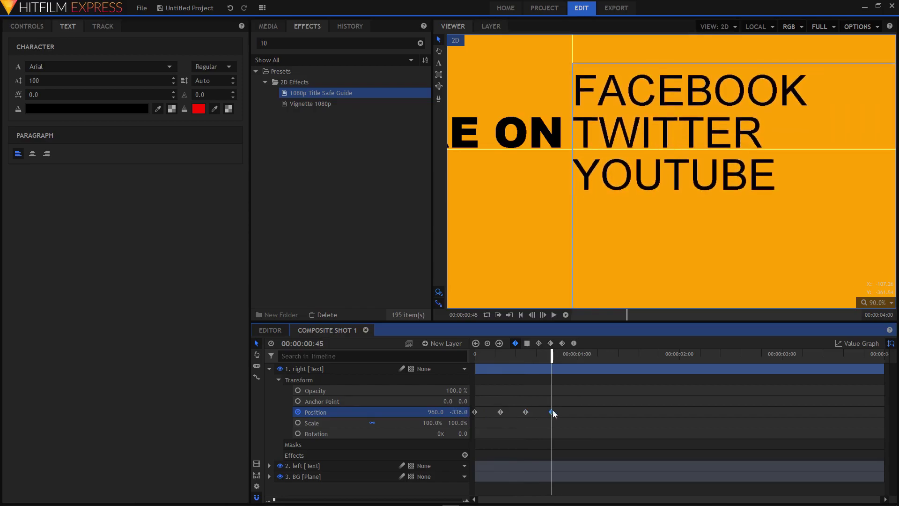
Add a Position keyframe at 1:00 that holds the "right" layer with TWITTER beside "WE ARE ON".
key(shift+Right)
key(Right)
key(Right)
key(Right)
key(Right)
key(Right)
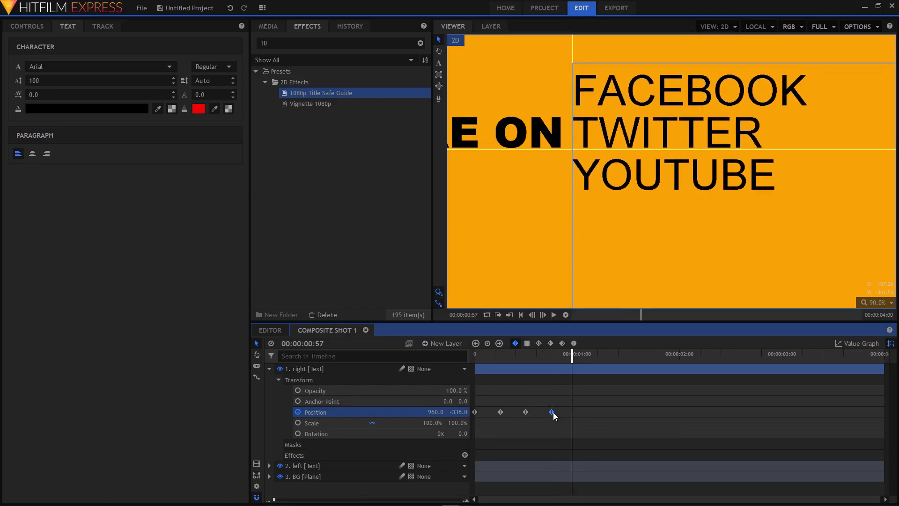
click(487, 343)
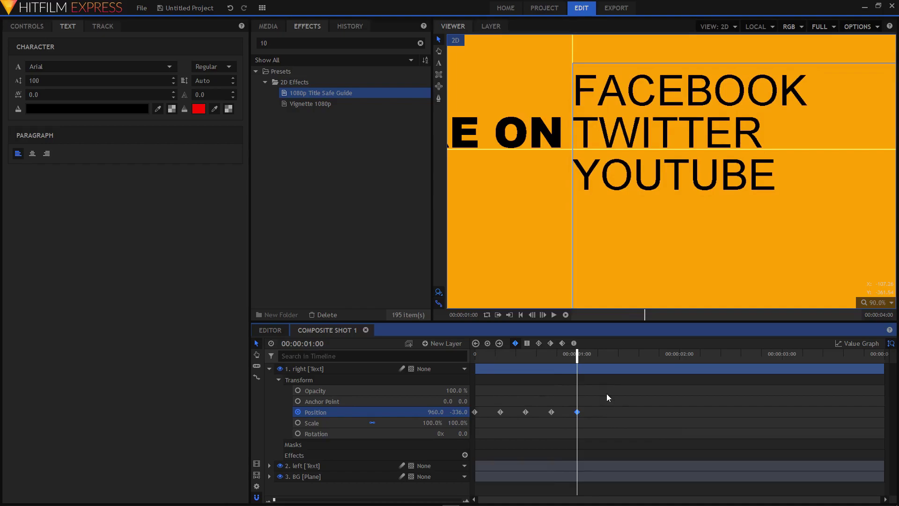
At 1:15, raise the "right" layer to a Position of 960, -235 so YOUTUBE lines up with "WE ARE ON".
key(Right)
key(Right)
key(Right)
key(Right)
key(Right)
key(Right)
key(Right)
key(Right)
key(Right)
key(Right)
key(Right)
key(Right)
key(Right)
key(Right)
key(Right)
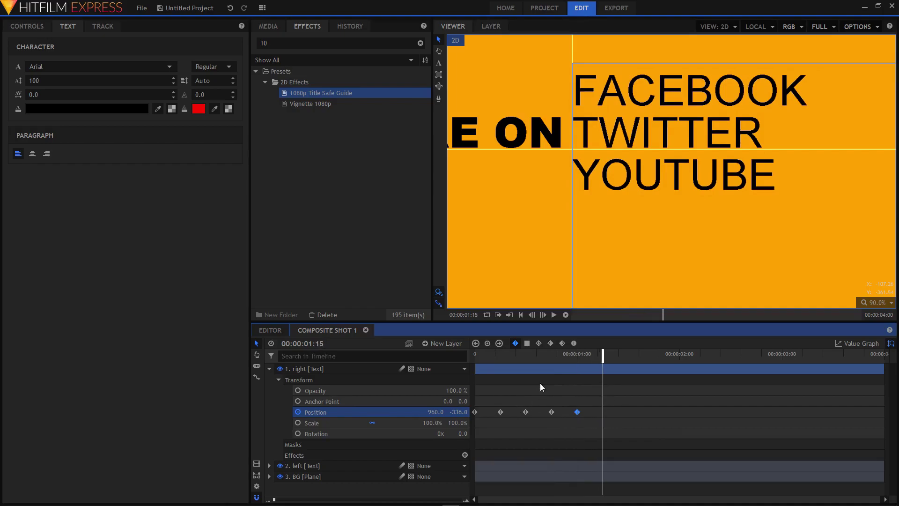
drag(460, 412, 507, 412)
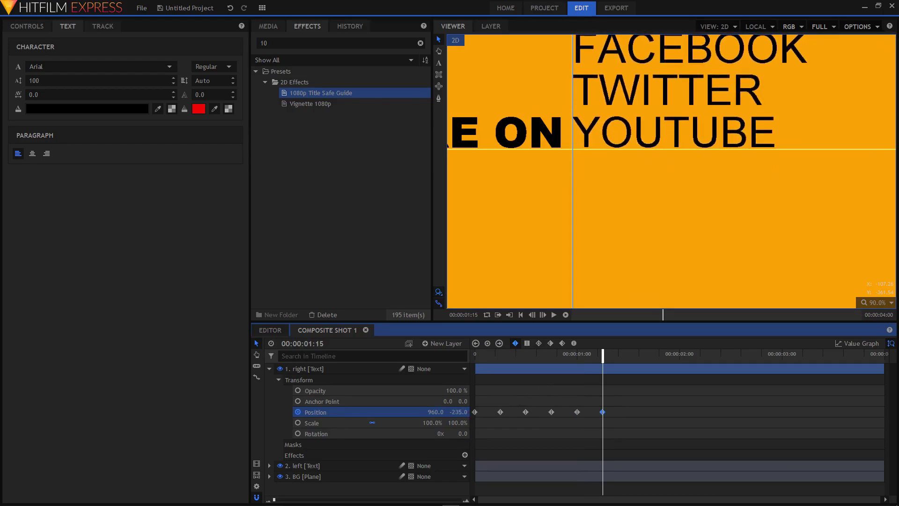
Add a Position keyframe at 1:30 that holds the "right" layer with YOUTUBE beside "WE ARE ON".
key(shift+Right)
key(Right)
key(Right)
key(Right)
key(Right)
key(Right)
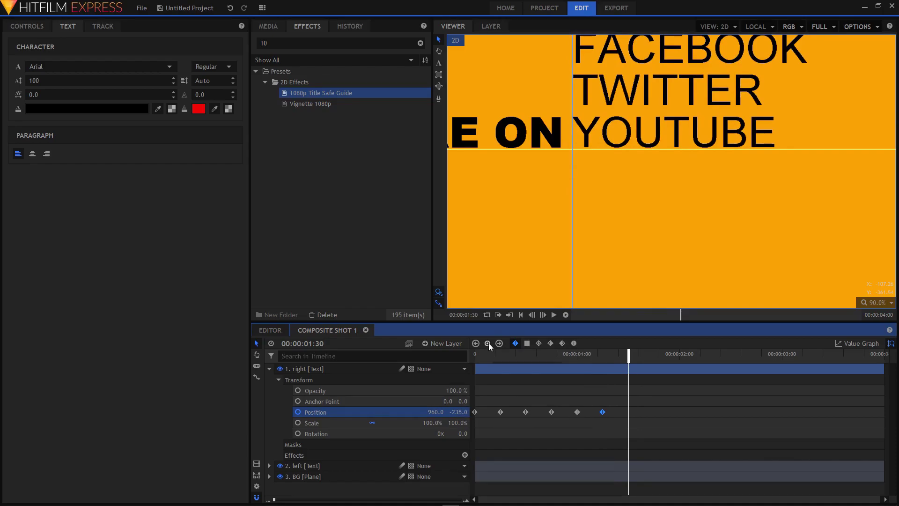
click(487, 344)
At 1:45, raise the "right" layer to a Position of 960, -43 so all three words move above "WE ARE ON".
key(shift+Right)
key(Right)
key(Right)
key(Right)
key(Right)
key(Right)
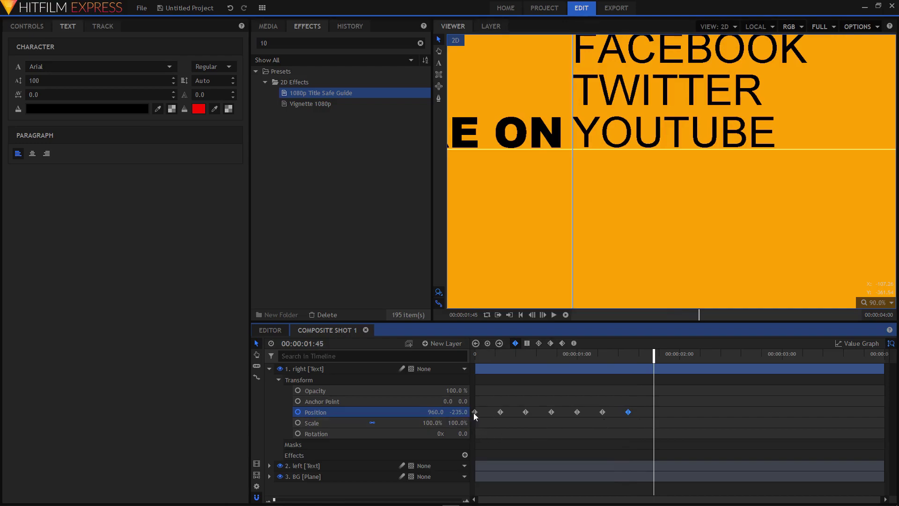
drag(459, 412, 549, 411)
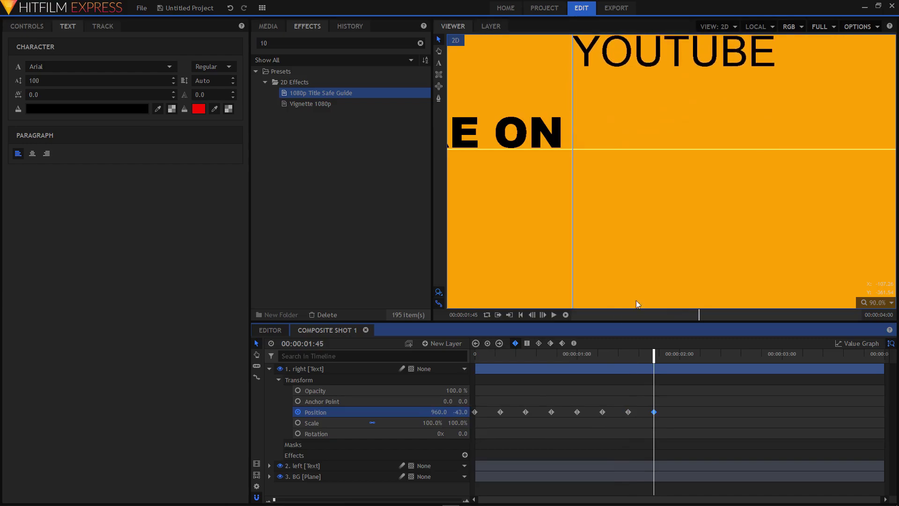
Collapse the "right" layer and play the scrolling text animation from the first frame, with the whole frame in view.
scroll(663, 196, down, 2)
scroll(662, 197, down, 2)
click(475, 354)
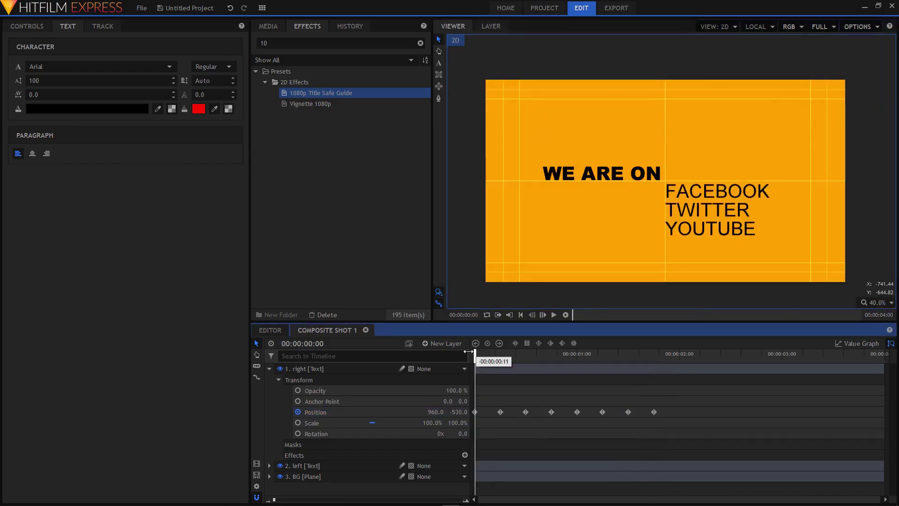
click(269, 369)
click(553, 315)
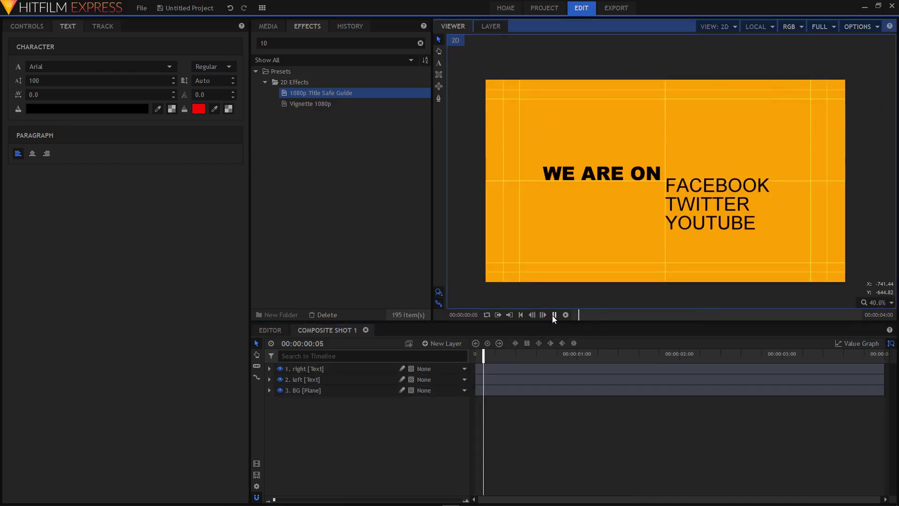
click(554, 315)
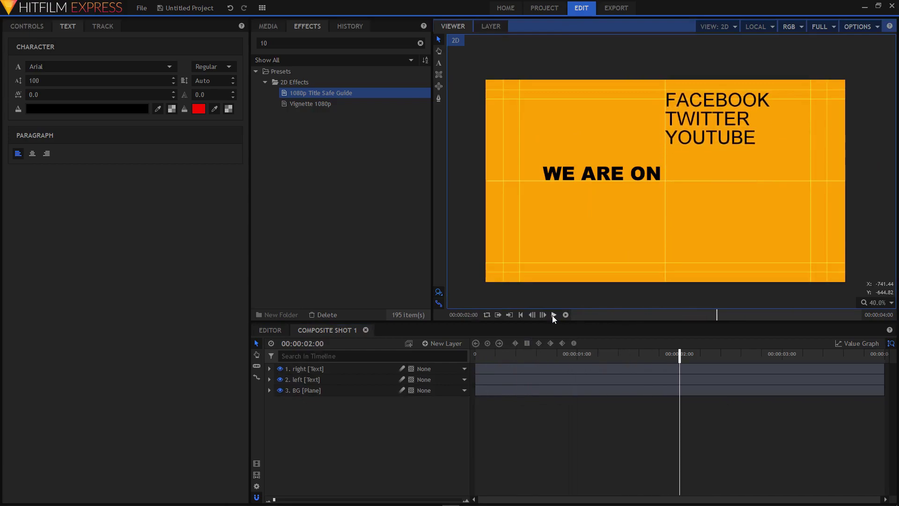
Stretch all the "right" layer's Position keyframes evenly over time so the last one falls at 3:01.
click(269, 369)
drag(662, 407, 466, 421)
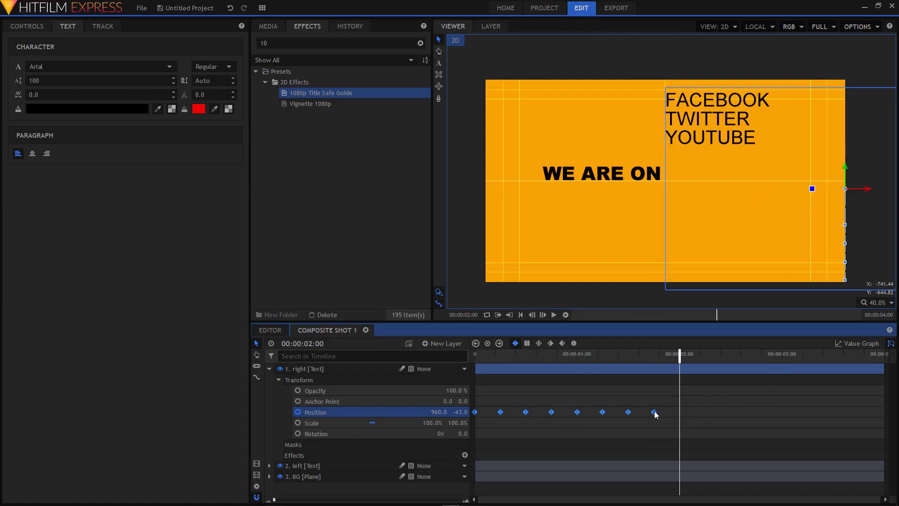
drag(654, 412, 785, 415)
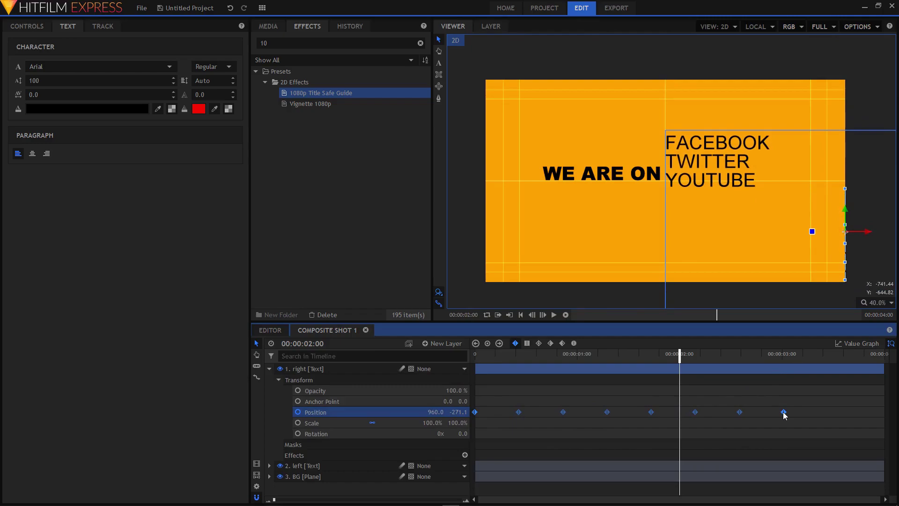
click(784, 413)
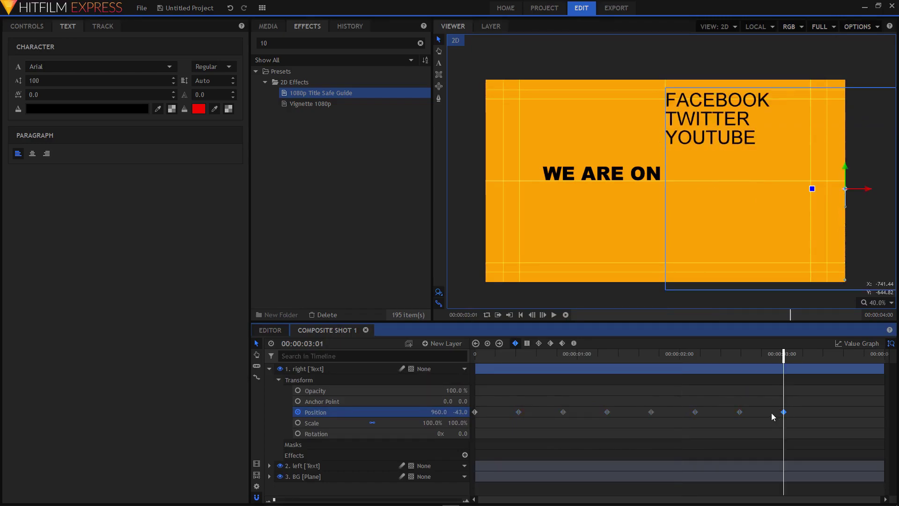
Change all of the "right" layer's Position keyframes to manual Bezier interpolation.
key(Home)
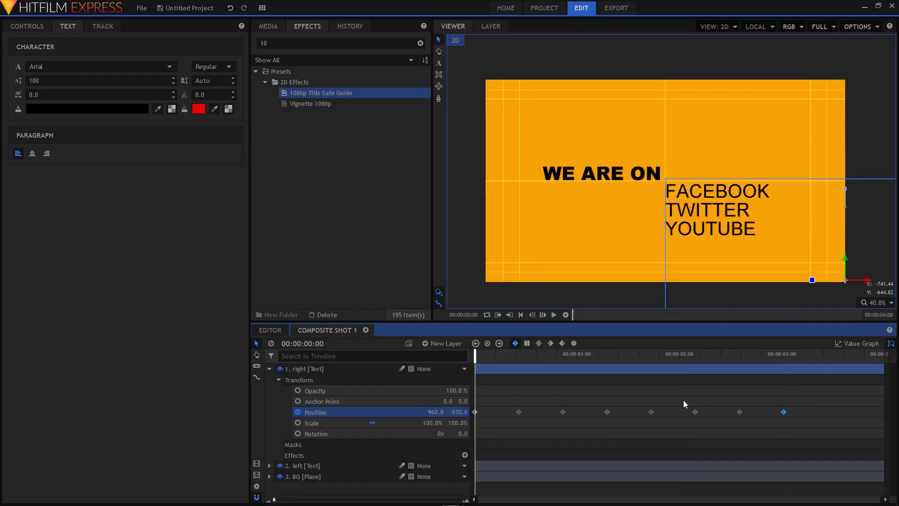
drag(804, 409, 473, 425)
click(575, 345)
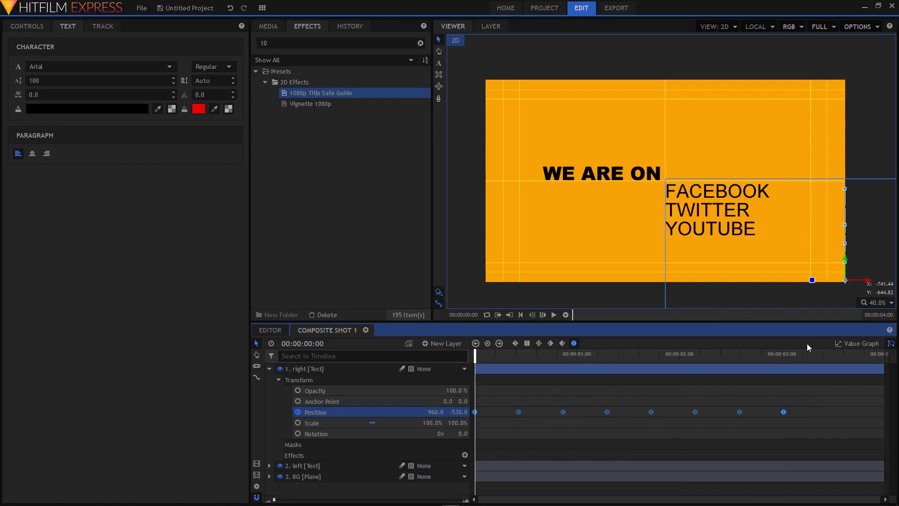
In the Value Graph, extend the incoming Bezier handle of each keyframe that ends a "right" layer move back to the preceding keyframe.
click(859, 346)
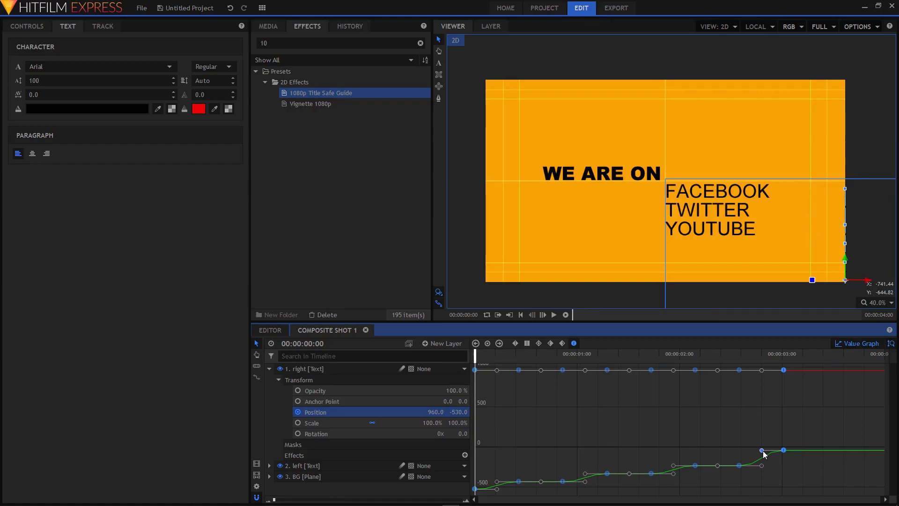
click(784, 446)
drag(768, 446, 738, 450)
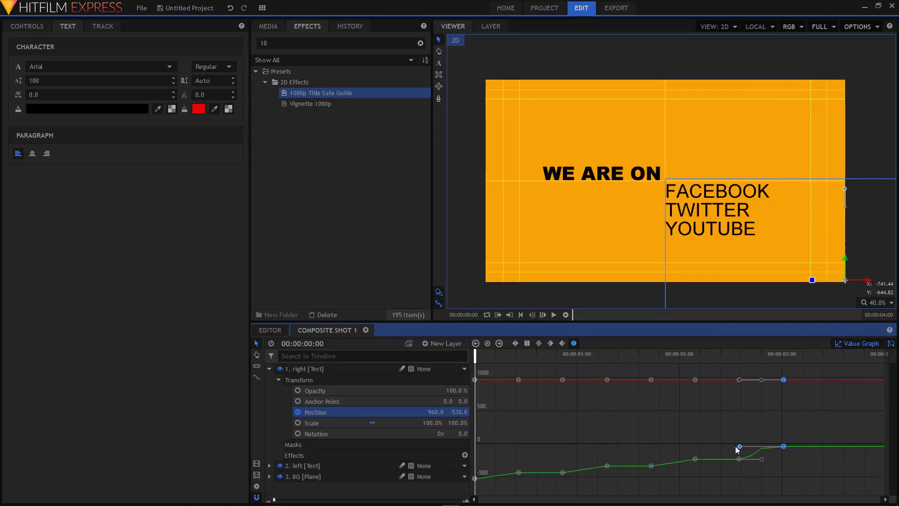
click(739, 459)
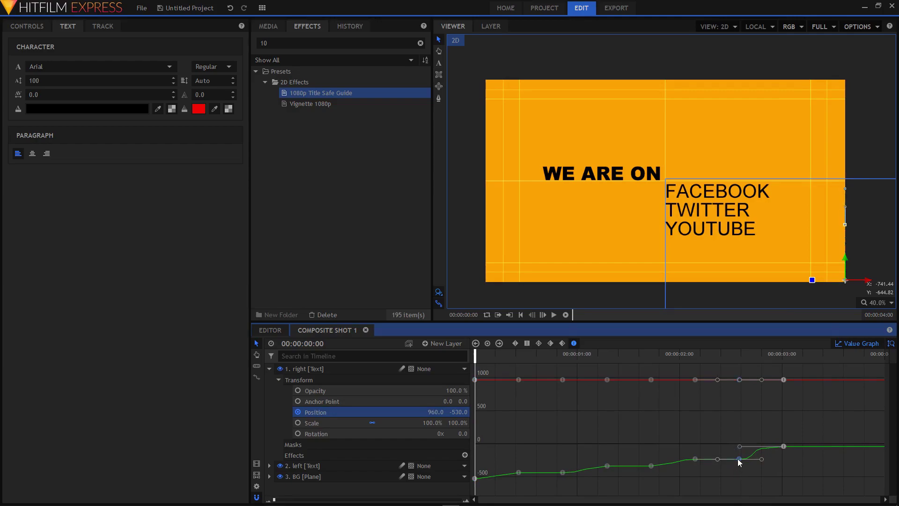
click(695, 460)
drag(674, 459, 647, 461)
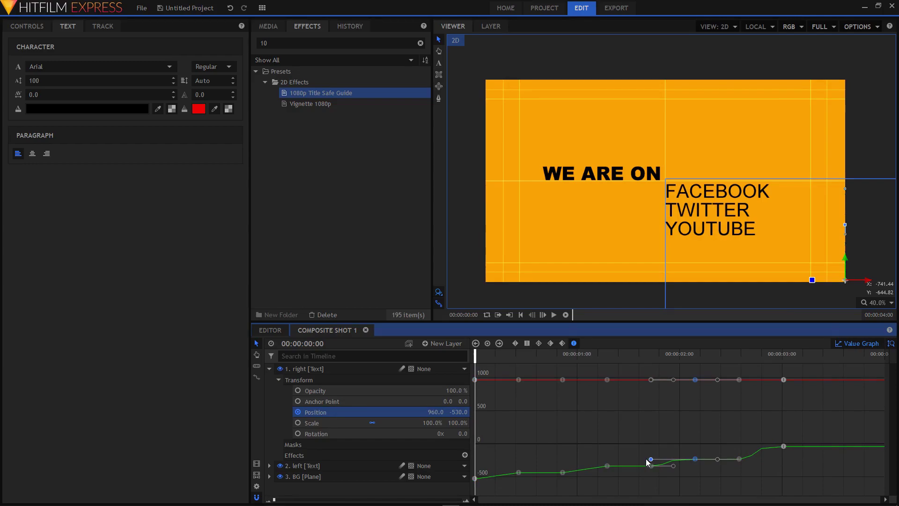
click(607, 466)
drag(586, 469, 552, 464)
click(518, 473)
drag(498, 477, 465, 476)
click(837, 346)
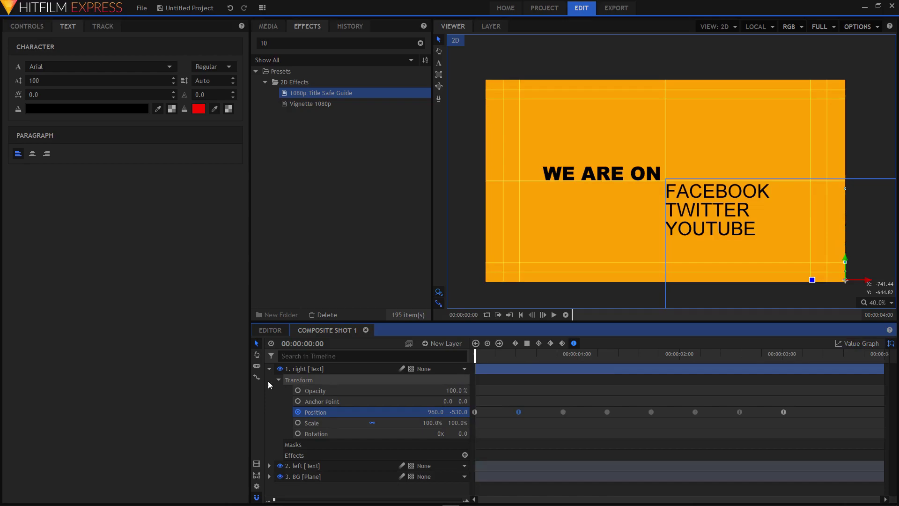
click(269, 369)
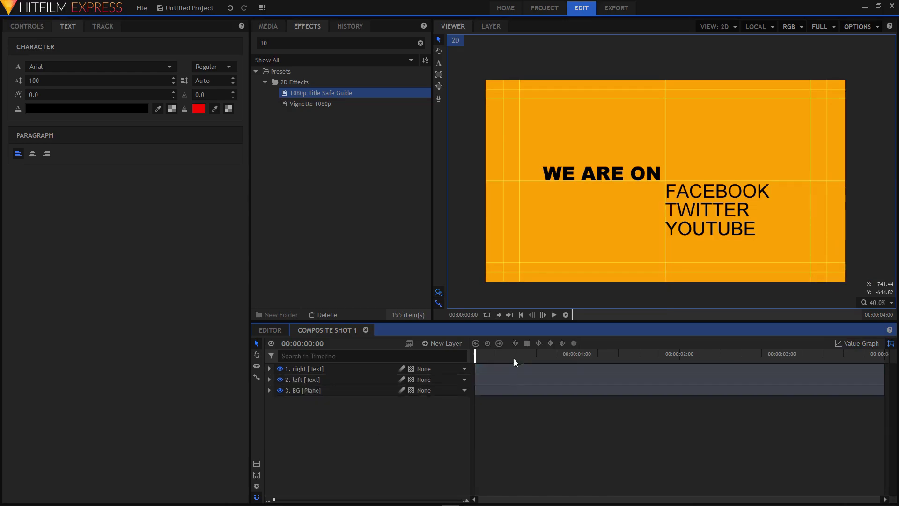
Play the eased scrolling animation from the first frame to check its motion, and return to the start.
click(554, 315)
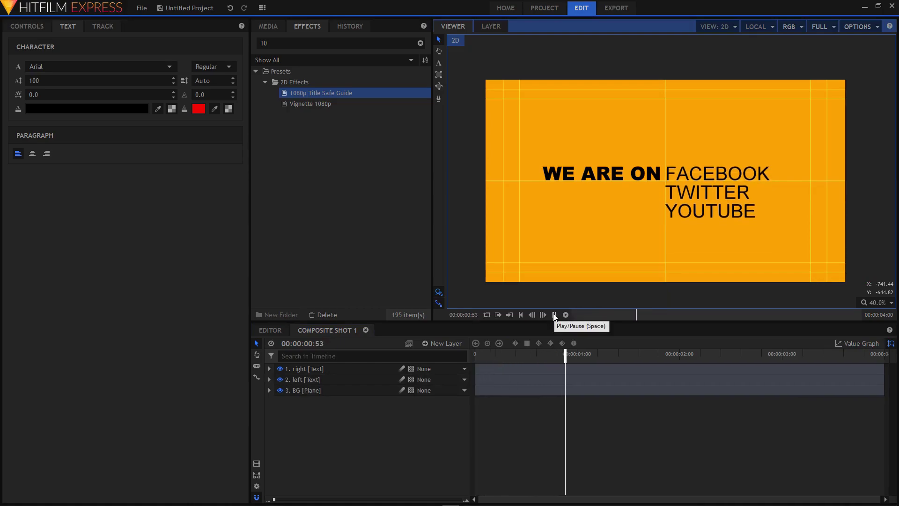
click(554, 315)
drag(518, 353, 475, 354)
click(554, 314)
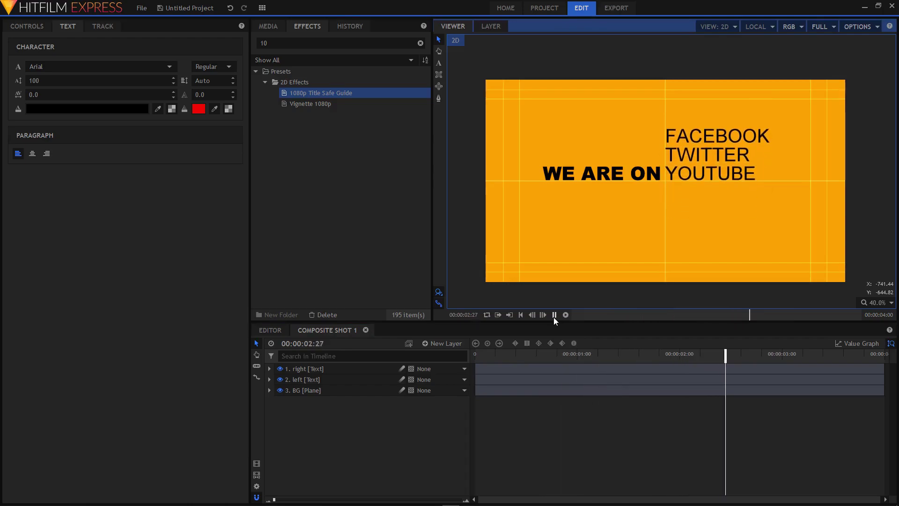
drag(492, 352, 459, 347)
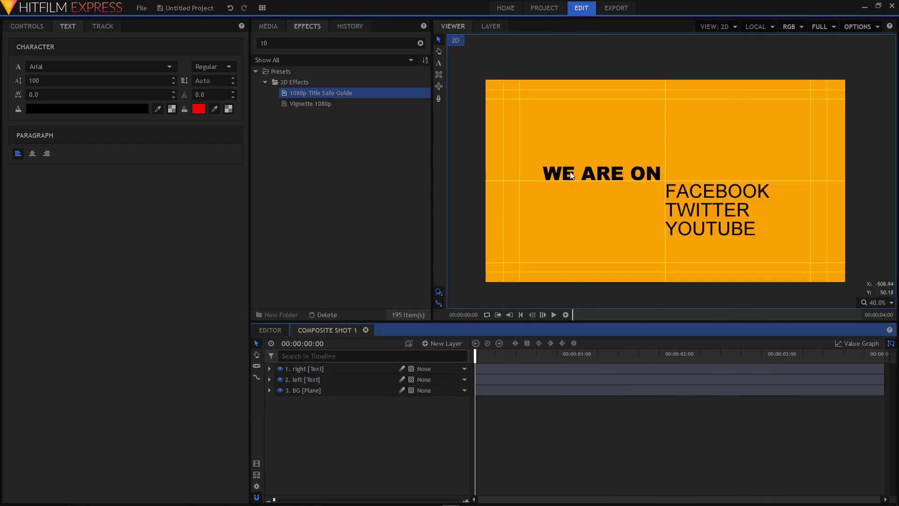
Enable Position keyframing on the "left" layer at frame 26, aligned with the "right" layer's second keyframe.
click(320, 369)
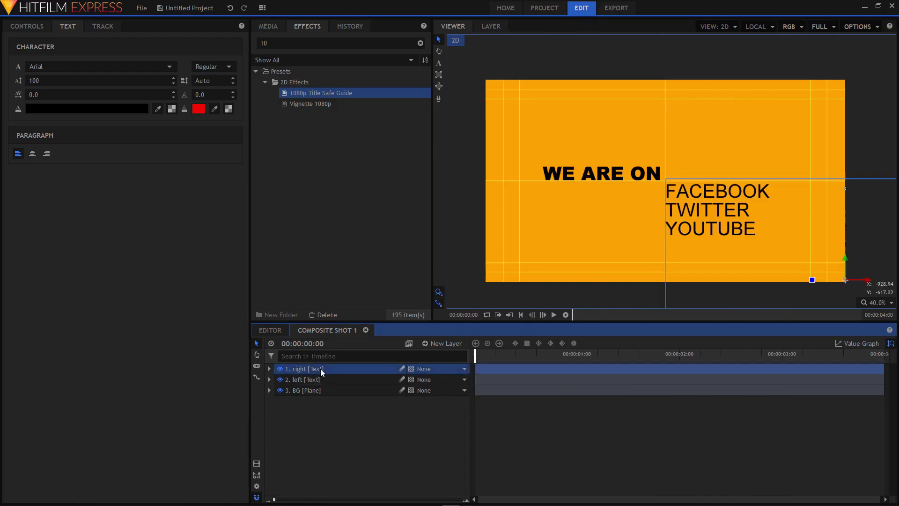
click(269, 369)
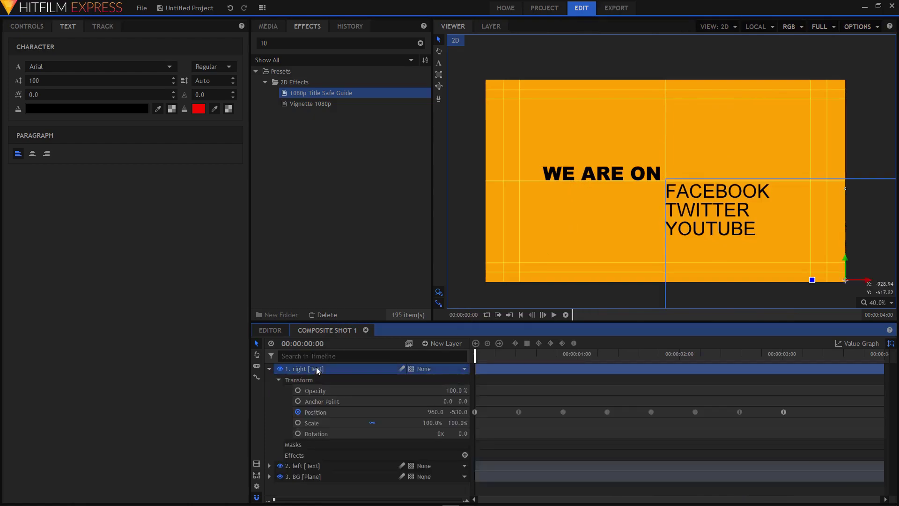
click(519, 411)
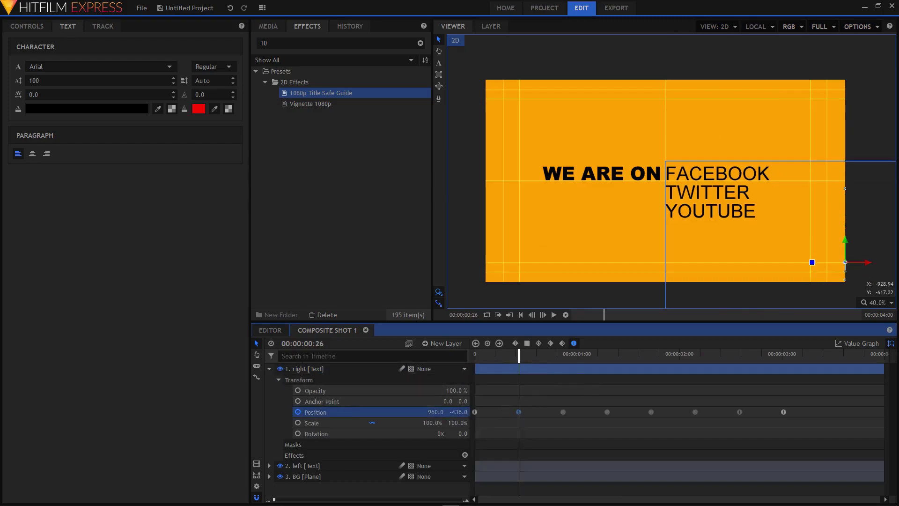
click(270, 369)
click(269, 379)
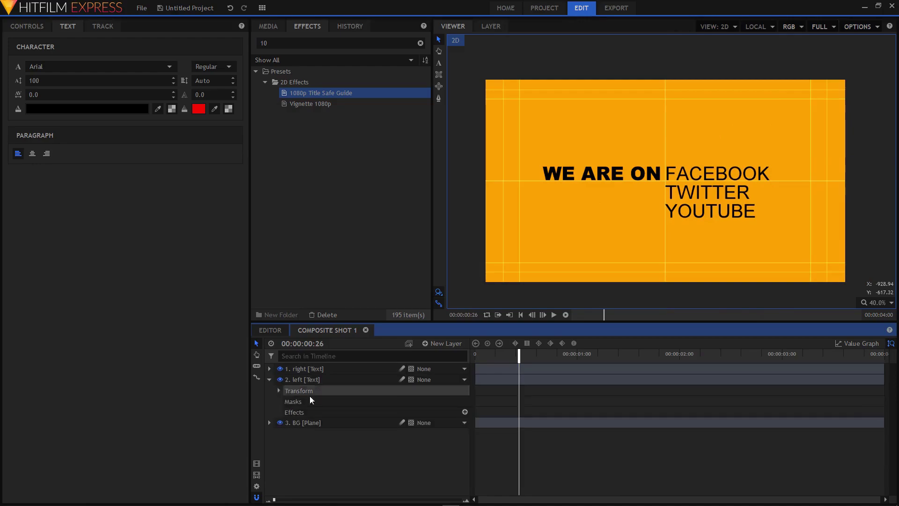
click(279, 391)
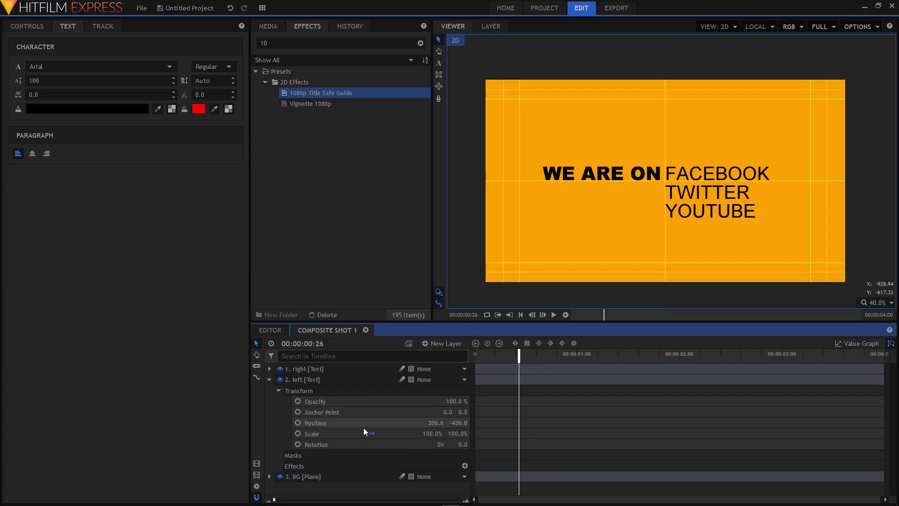
click(298, 423)
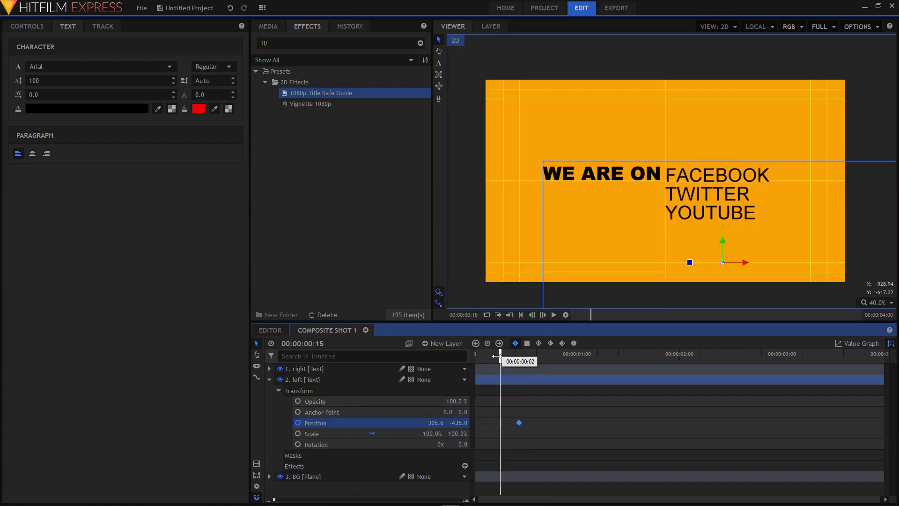
At the first frame, raise the "left" layer to a Position of 306.6, -294.
drag(504, 358, 475, 358)
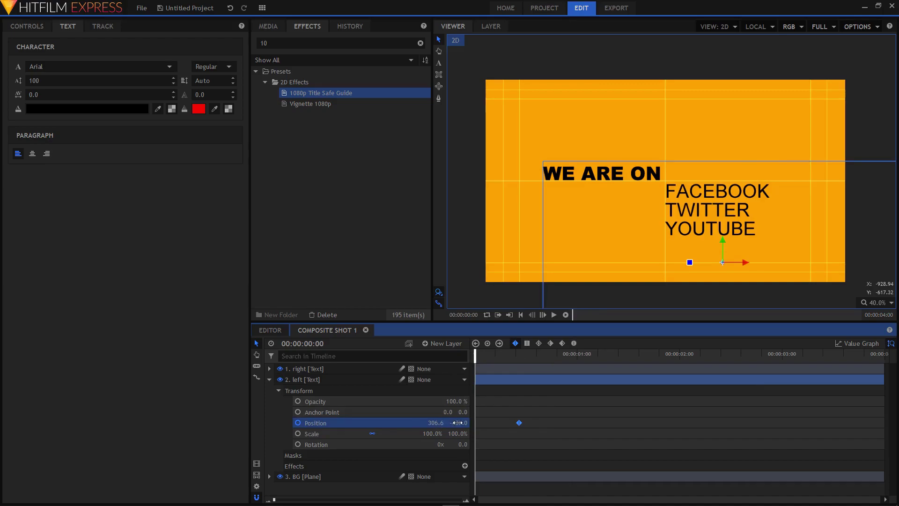
drag(461, 423, 524, 422)
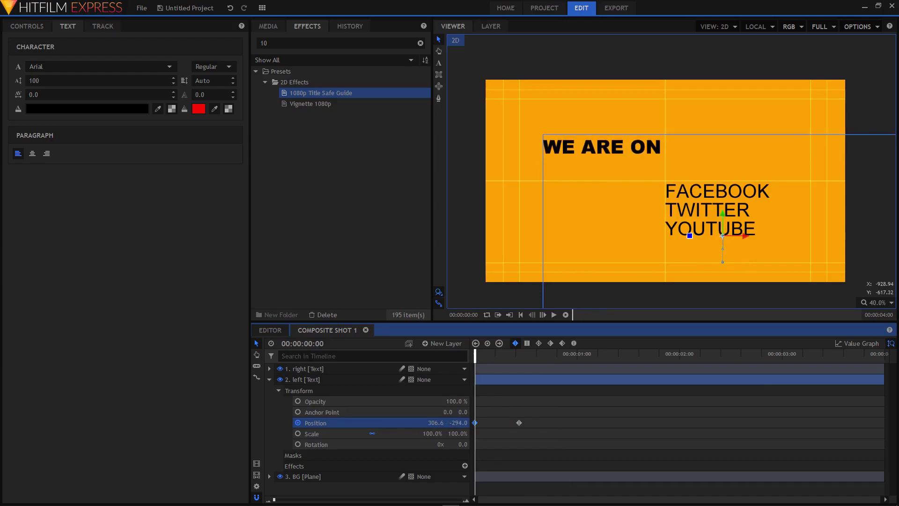
Convert the "left" layer's two Position keyframes to Manual Bezier, extend the second one's incoming handle back to the first frame, and preview the motion.
click(513, 354)
drag(512, 355, 476, 356)
drag(542, 417, 493, 427)
click(573, 343)
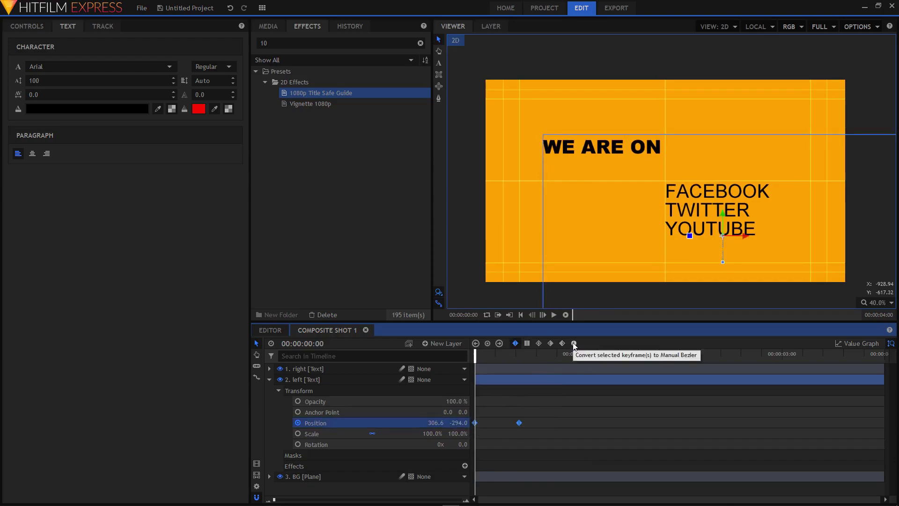
click(859, 344)
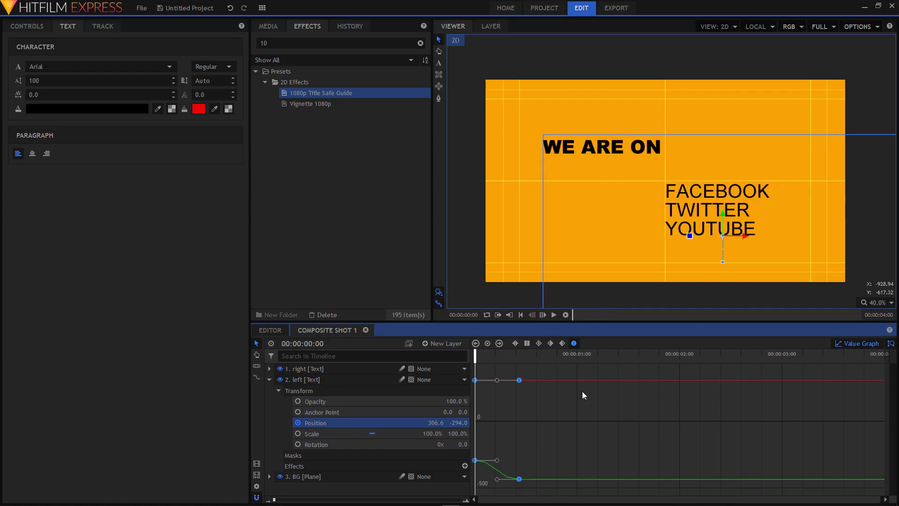
drag(498, 483, 473, 482)
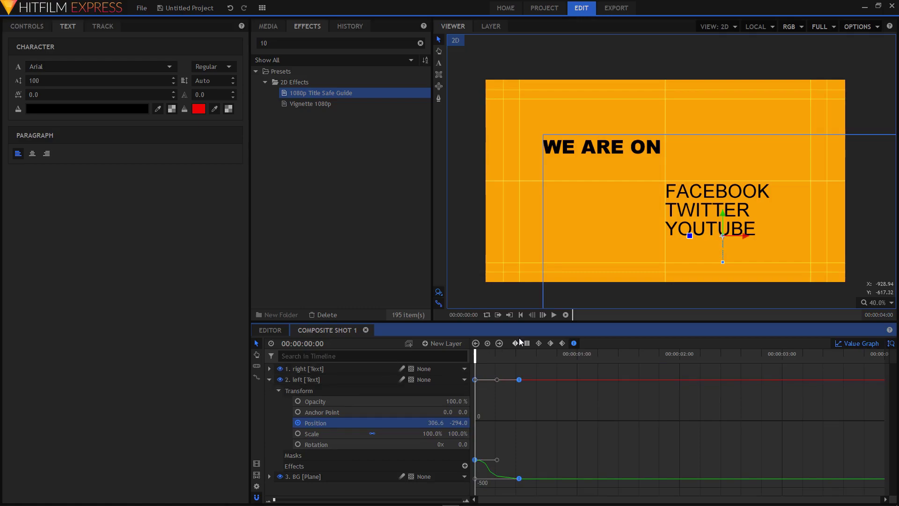
click(552, 315)
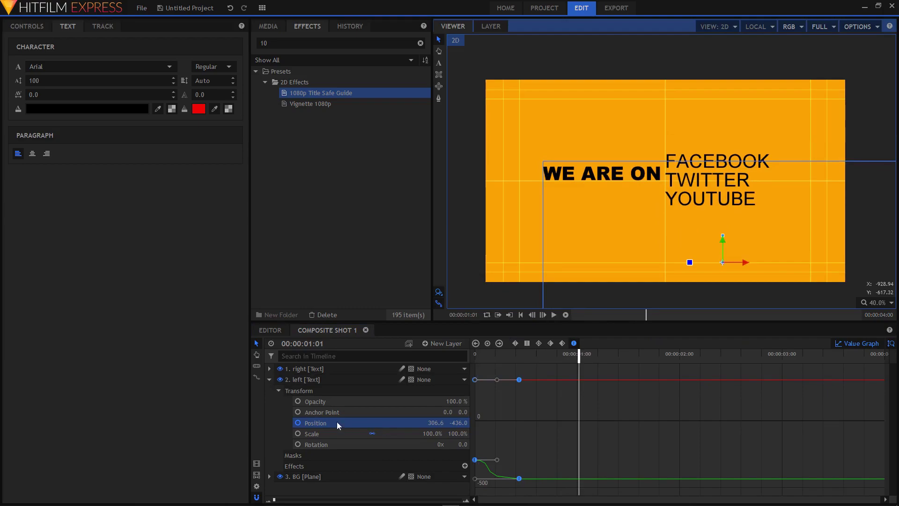
click(861, 344)
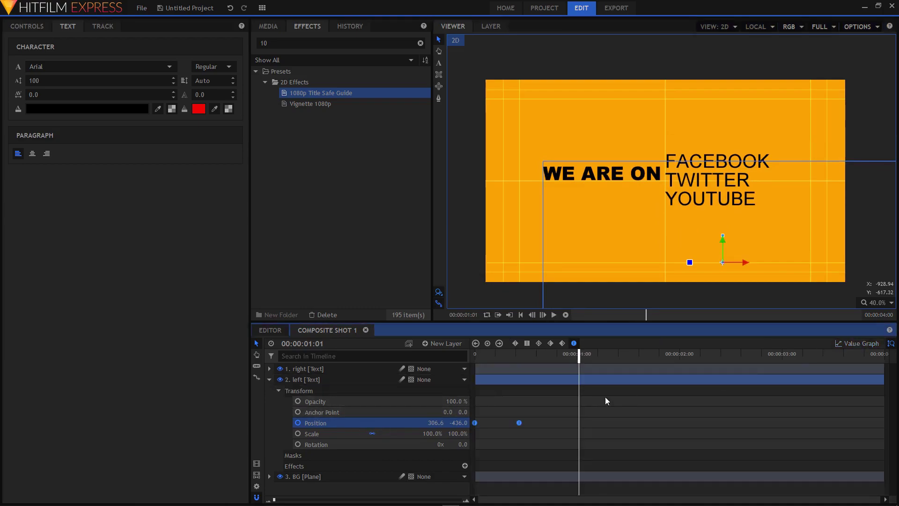
Add a holding Position keyframe to the "left" layer at 00:00:02:35, aligned with the "right" layer's second-to-last keyframe.
click(269, 369)
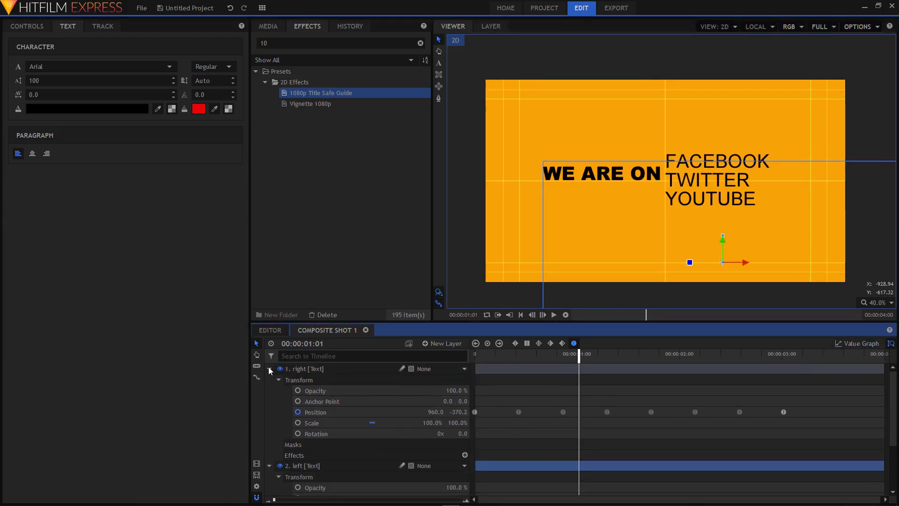
click(740, 412)
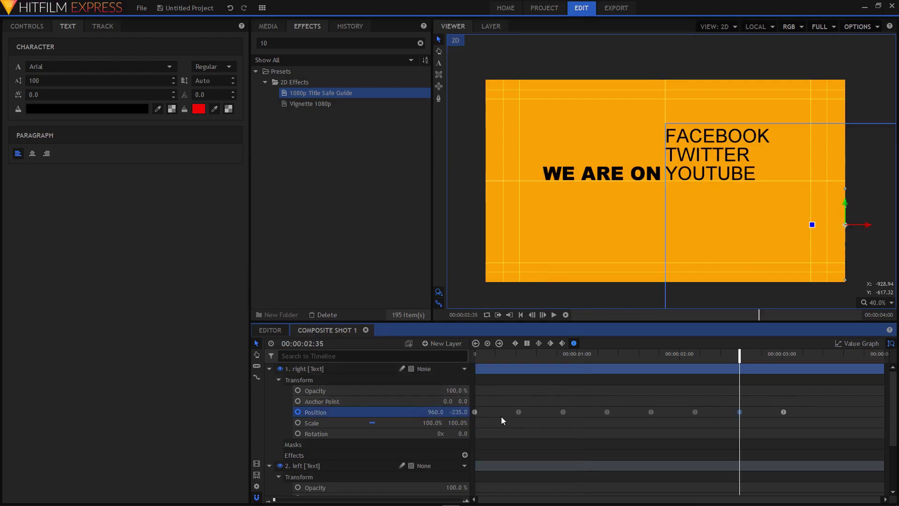
scroll(482, 423, down, 3)
click(403, 436)
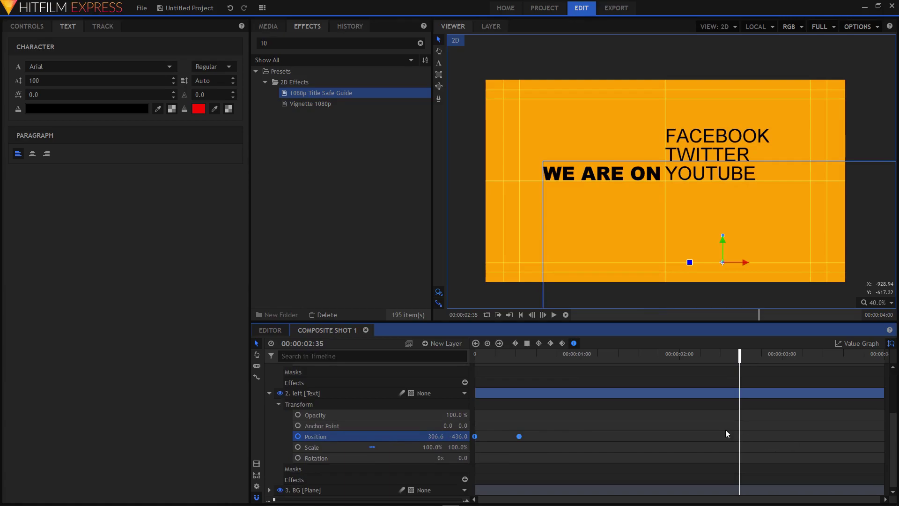
click(488, 344)
At the "right" layer's last keyframe, 00:00:03:01, lower the "left" layer to a Position of 306.6, -601.
scroll(743, 384, up, 3)
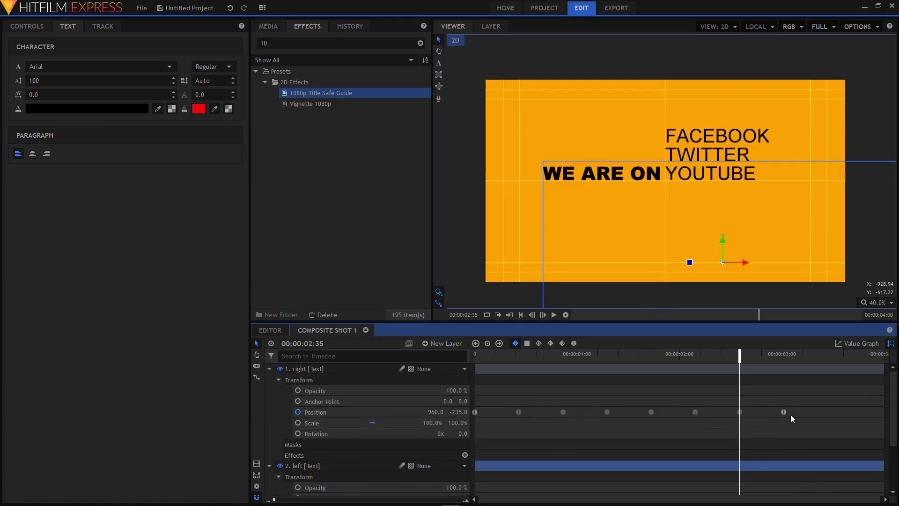
click(783, 412)
scroll(782, 419, down, 2)
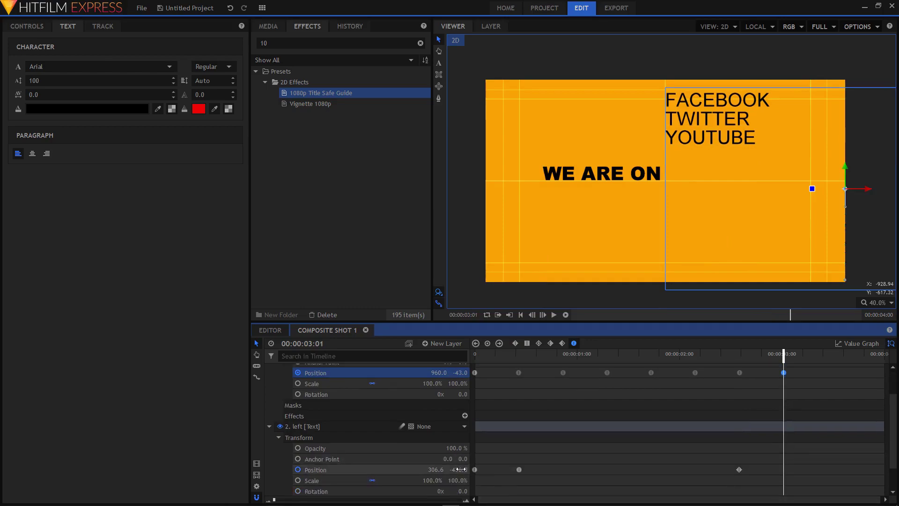
click(396, 470)
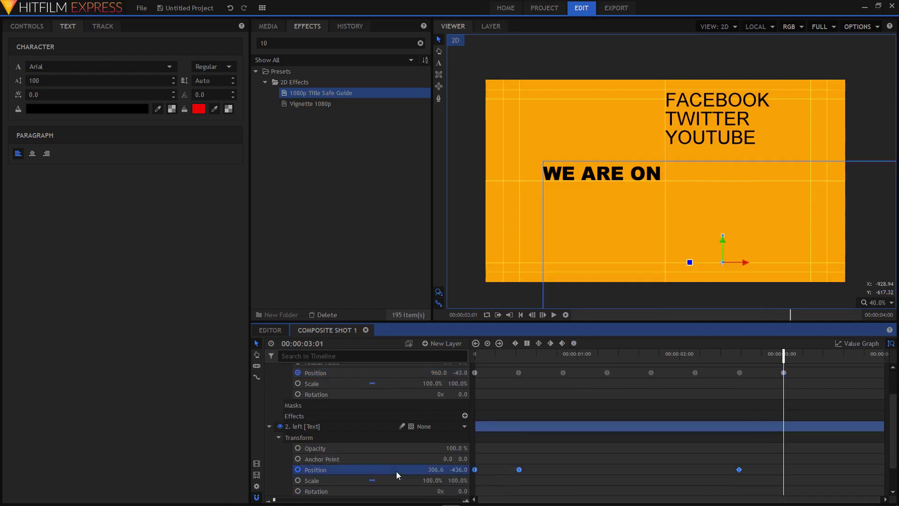
scroll(396, 471, down, 1)
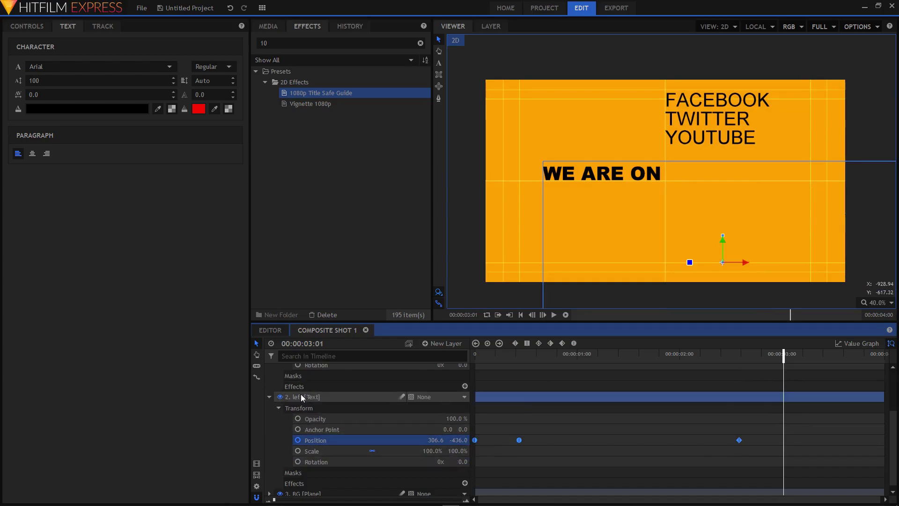
drag(459, 440, 462, 440)
drag(723, 261, 723, 293)
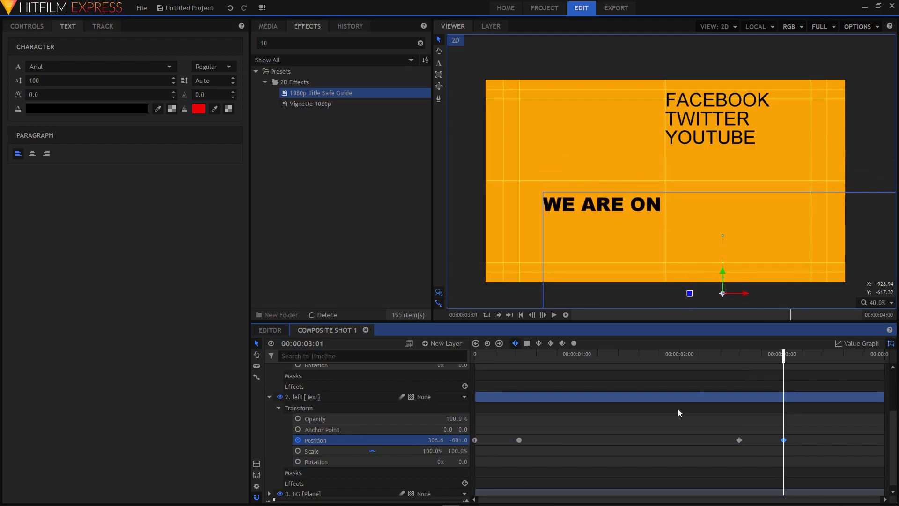
Convert the "left" layer's last two Position keyframes to Manual Bezier and extend the final one's incoming handle back to the preceding keyframe.
drag(702, 359, 770, 359)
drag(807, 434, 730, 448)
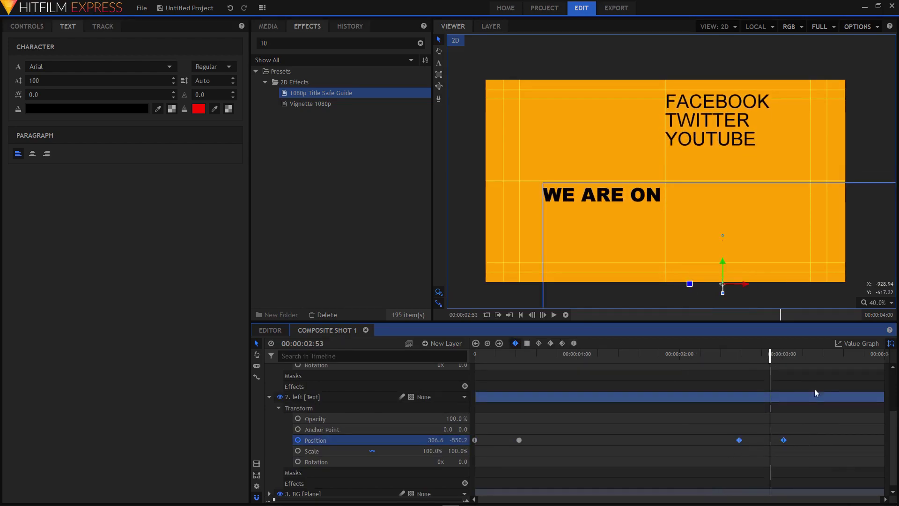
click(574, 343)
click(858, 344)
click(784, 478)
drag(762, 481, 726, 481)
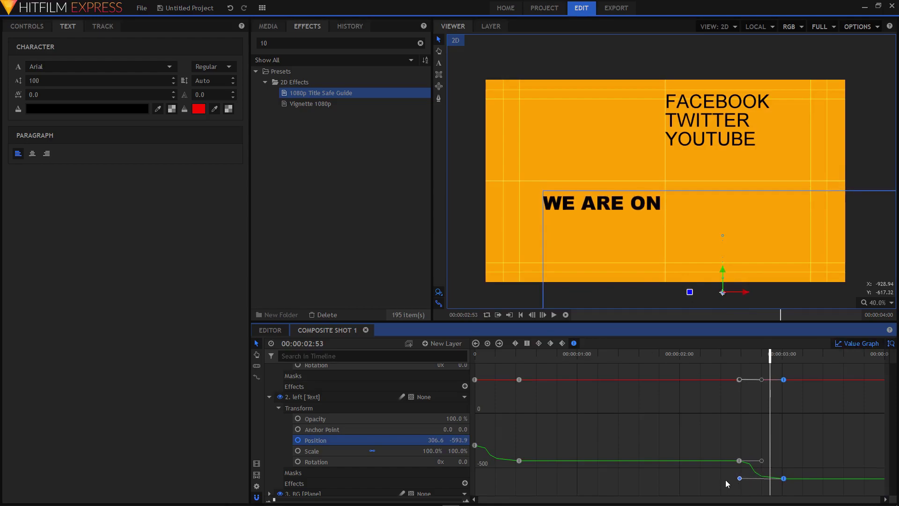
Play the end of the animation to check its motion, collapse both text layers and close the Value Graph.
click(706, 354)
key(space)
key(space)
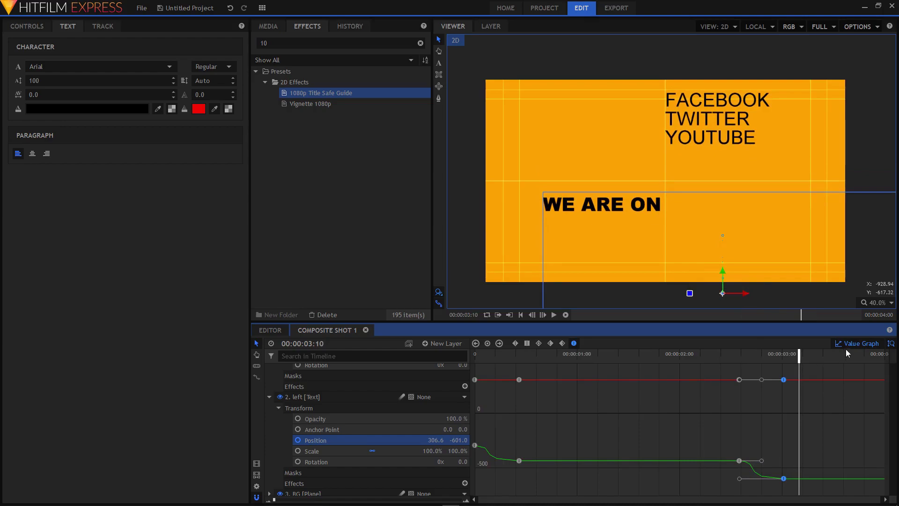
click(270, 397)
click(269, 369)
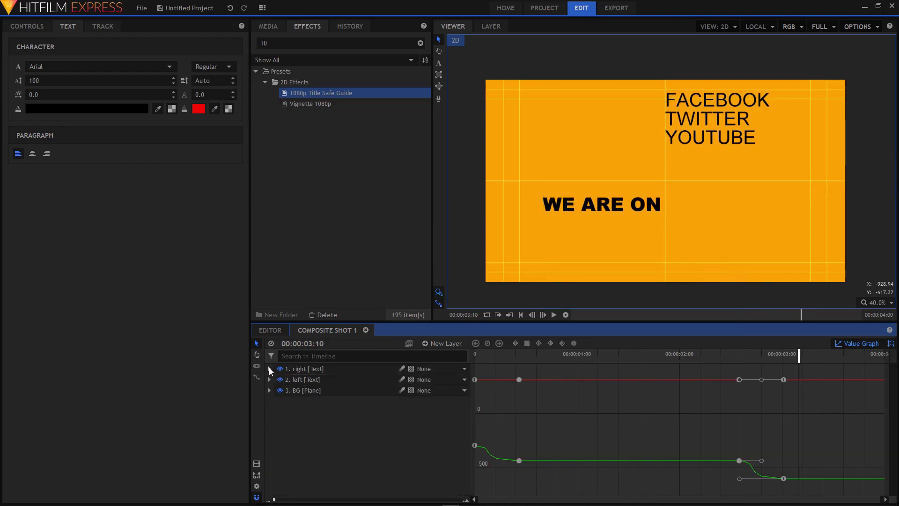
click(843, 347)
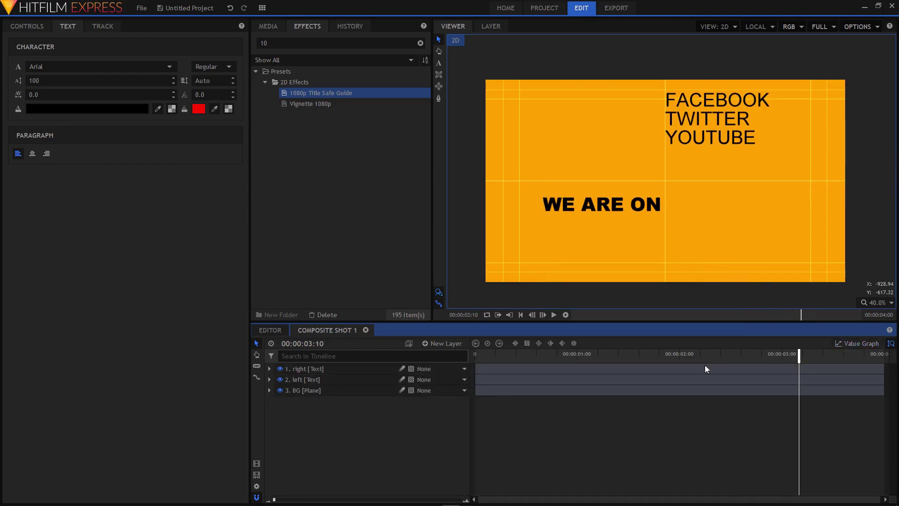
Create a grey 1920 x 1080 plane layer named MASK.
click(442, 343)
click(442, 356)
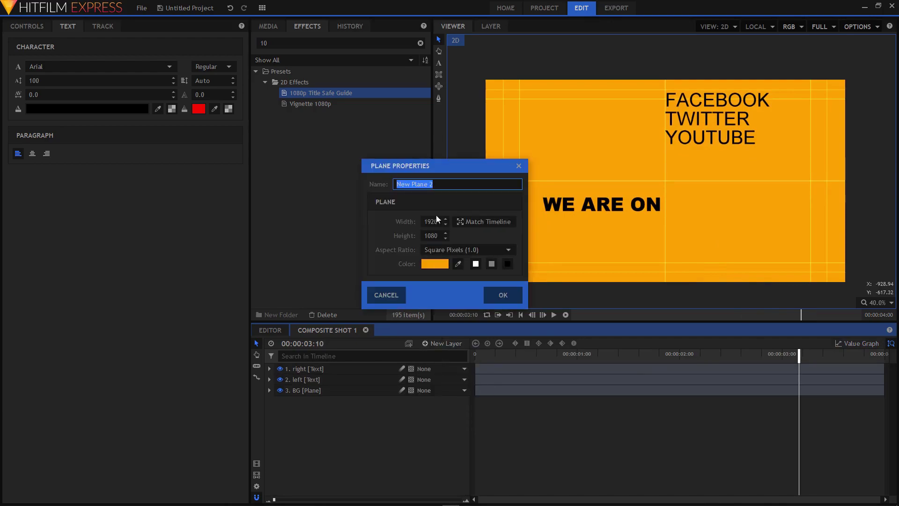
text(MASK)
click(490, 264)
click(504, 296)
Reduce the MASK plane's opacity to 56% and move the playhead to 00:00:00:49, where FACEBOOK lines up with WE ARE ON.
scroll(657, 175, down, 1)
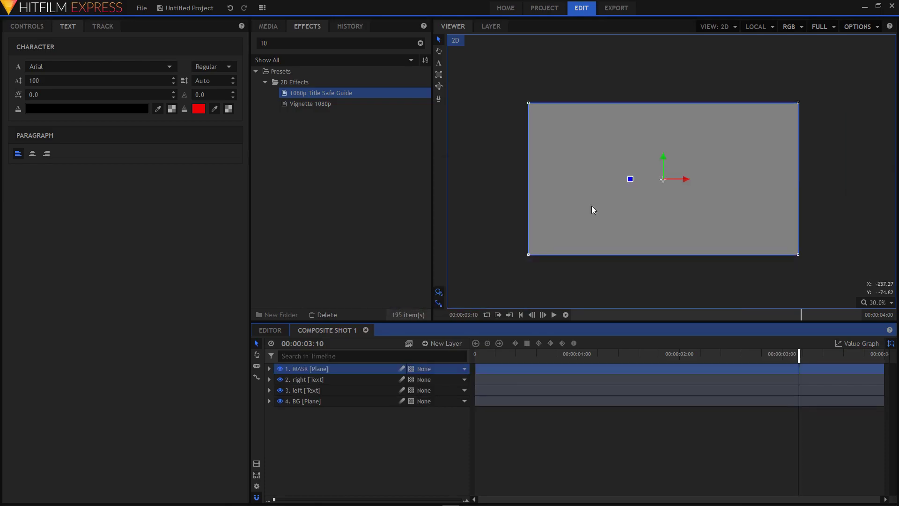
click(269, 368)
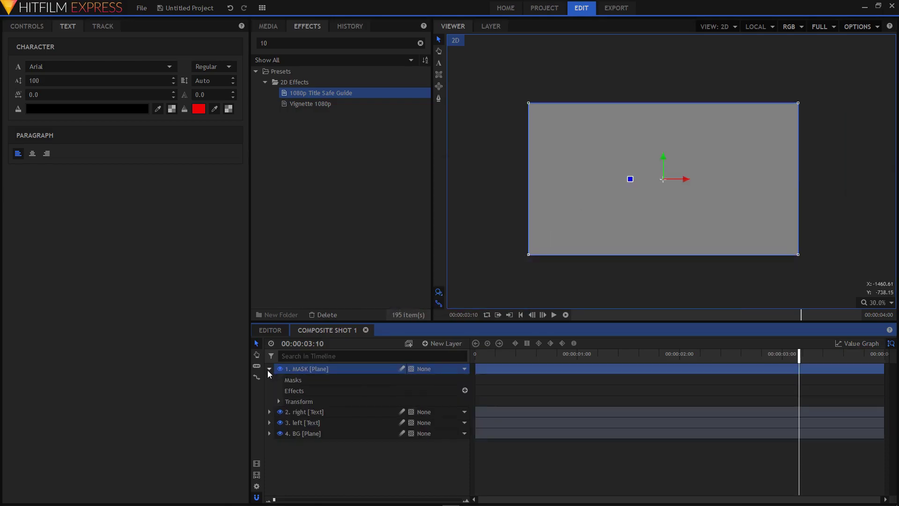
click(279, 401)
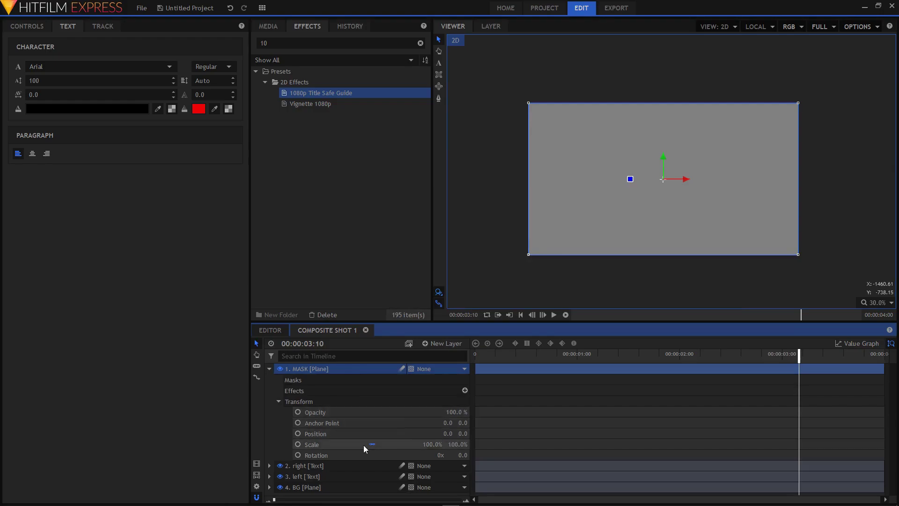
click(455, 412)
text(72)
key(Return)
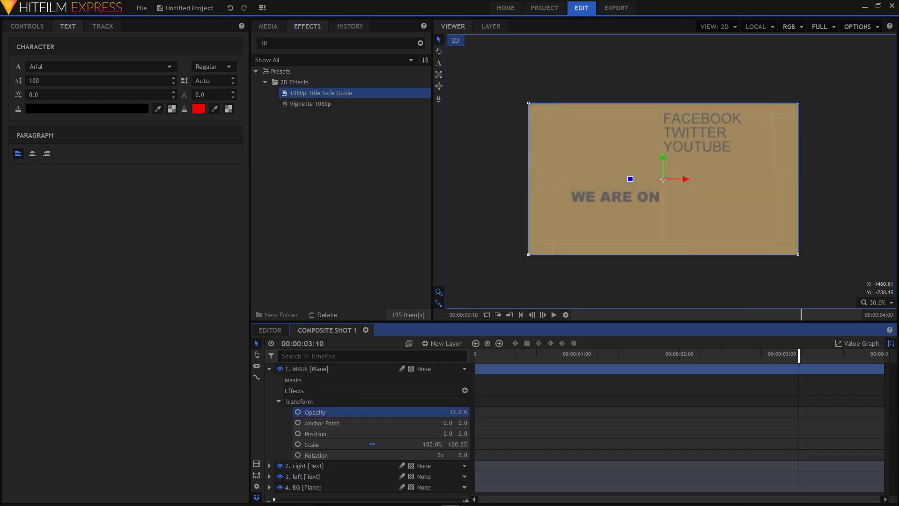
mouse_move(560, 354)
mouse_down()
mouse_move(571, 355)
mouse_move(559, 354)
mouse_up()
scroll(687, 171, up, 2)
scroll(682, 182, down, 1)
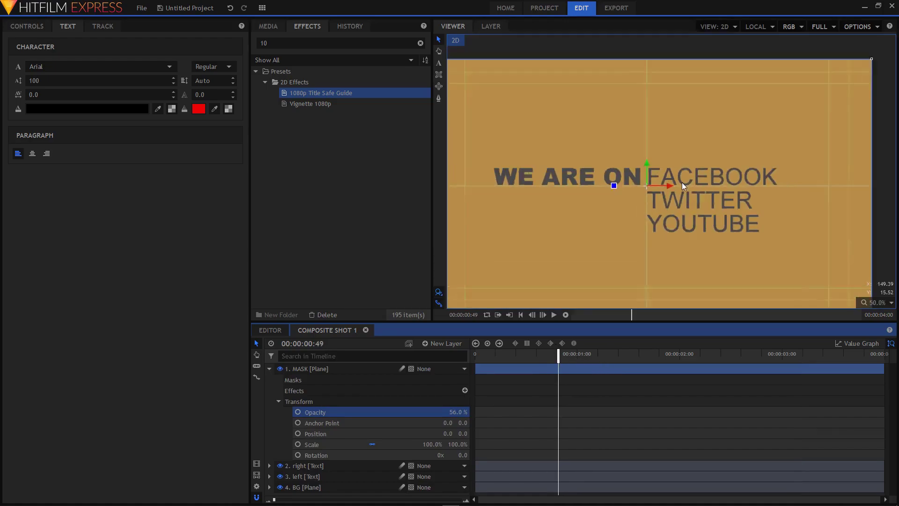
scroll(682, 181, down, 1)
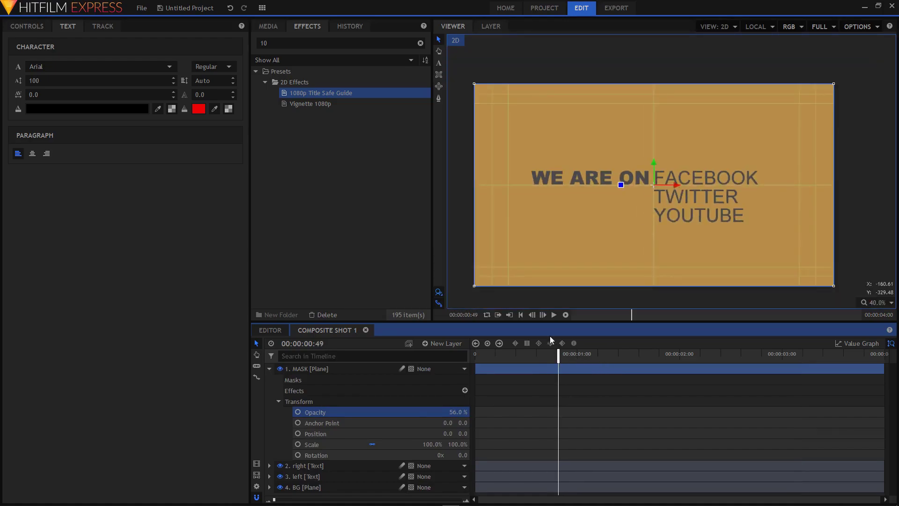
Unlink the MASK plane's scale, set its vertical scale to 10% and its Position to 0, 40 to cover only the WE ARE ON FACEBOOK line.
click(372, 445)
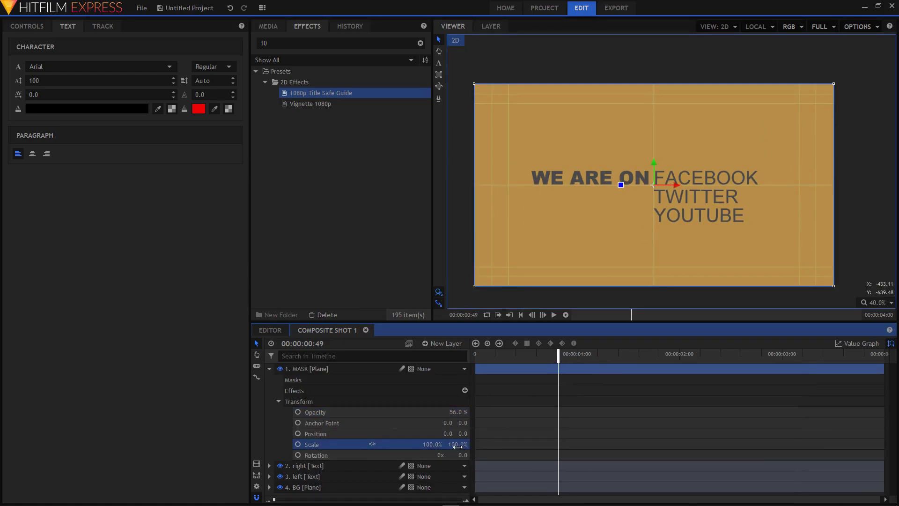
drag(458, 444, 373, 444)
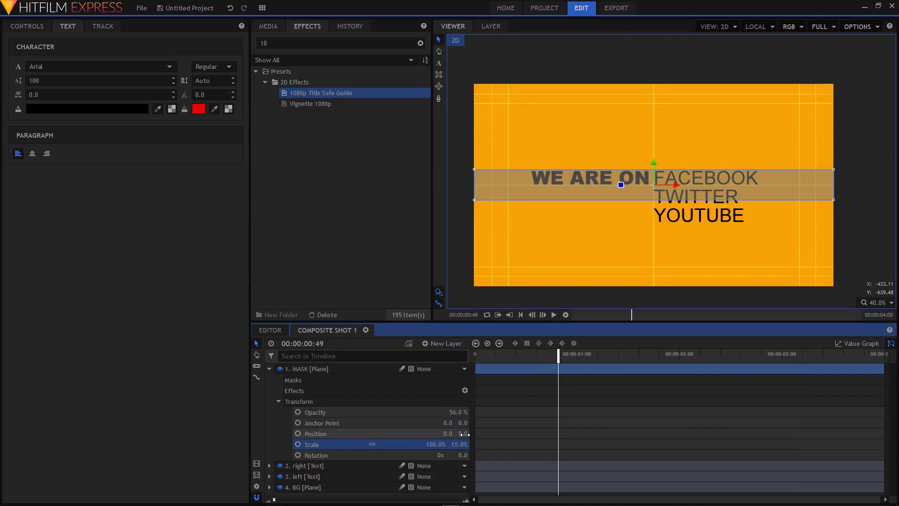
mouse_move(463, 434)
mouse_down()
mouse_move(478, 434)
mouse_move(456, 444)
mouse_up()
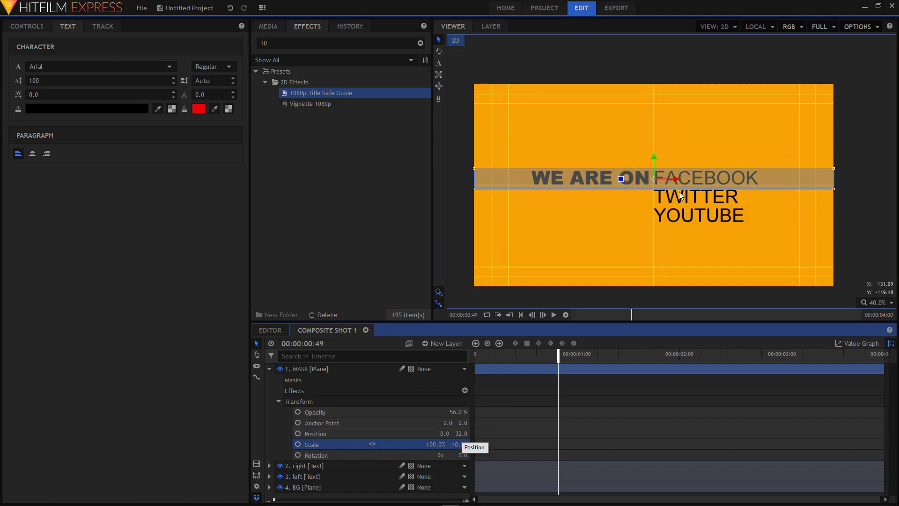
key(equal)
drag(461, 433, 464, 433)
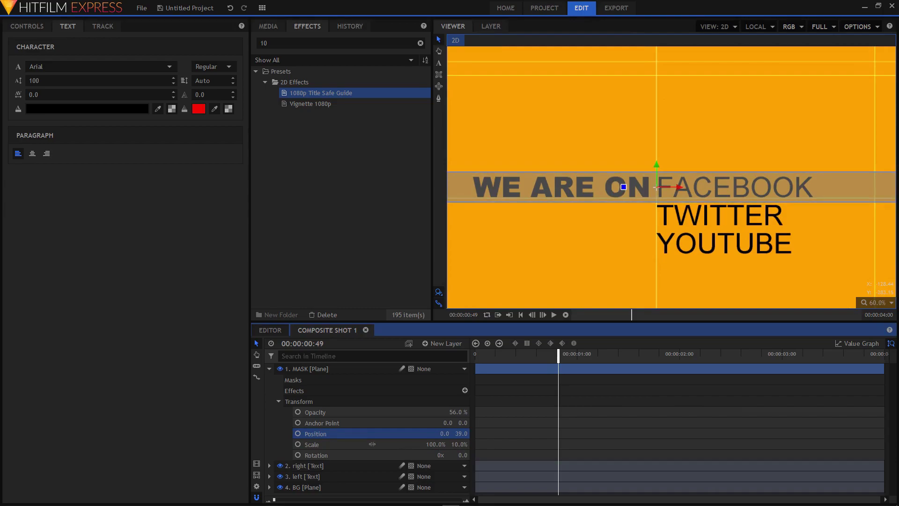
click(461, 434)
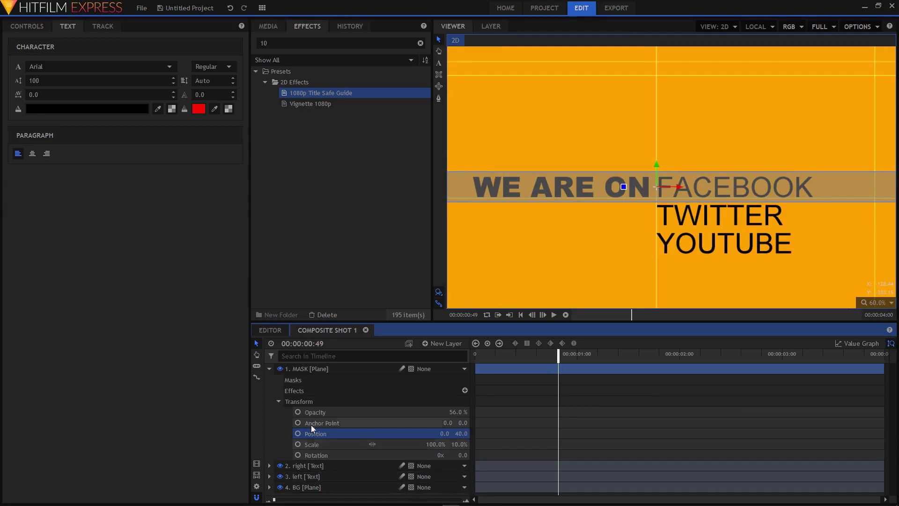
Collapse the MASK layer's properties and hide the layer.
click(269, 369)
click(395, 496)
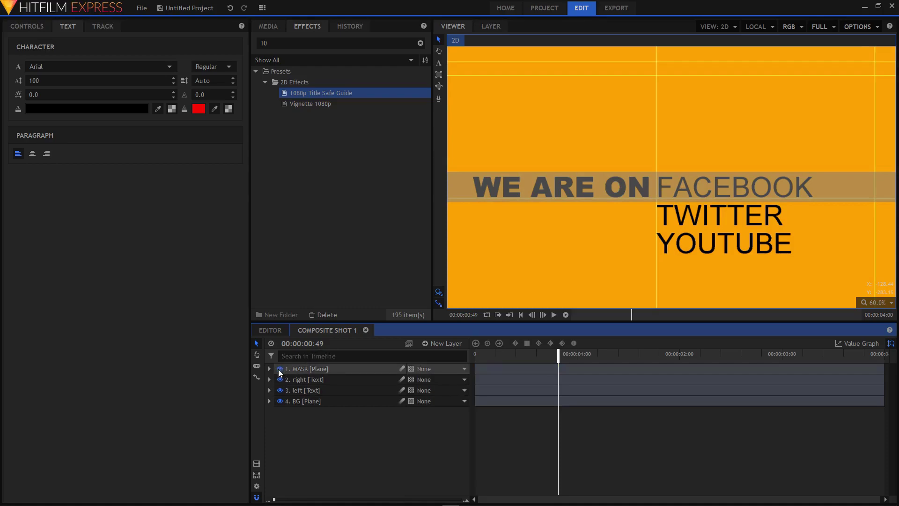
click(279, 370)
scroll(585, 203, down, 1)
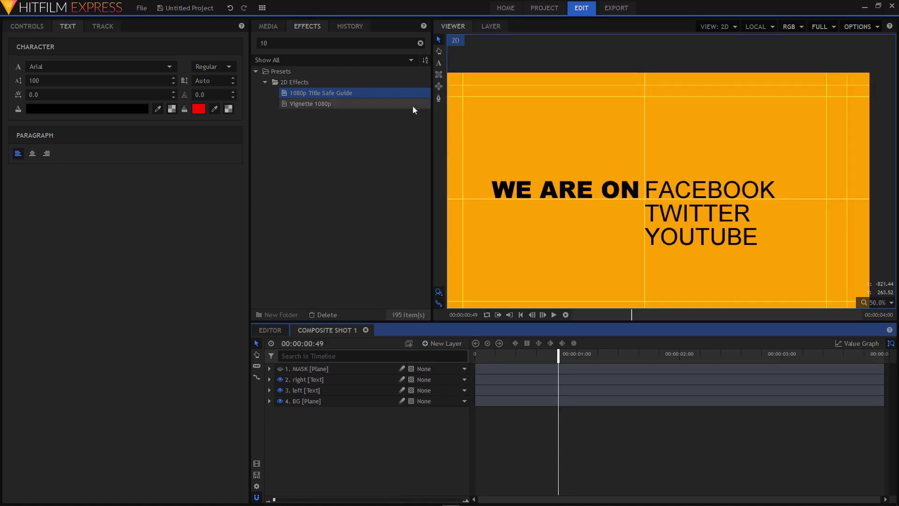
Find the Set Matte effect, apply it to the "right" text layer, and show that layer's effect controls.
double_click(301, 43)
text(set)
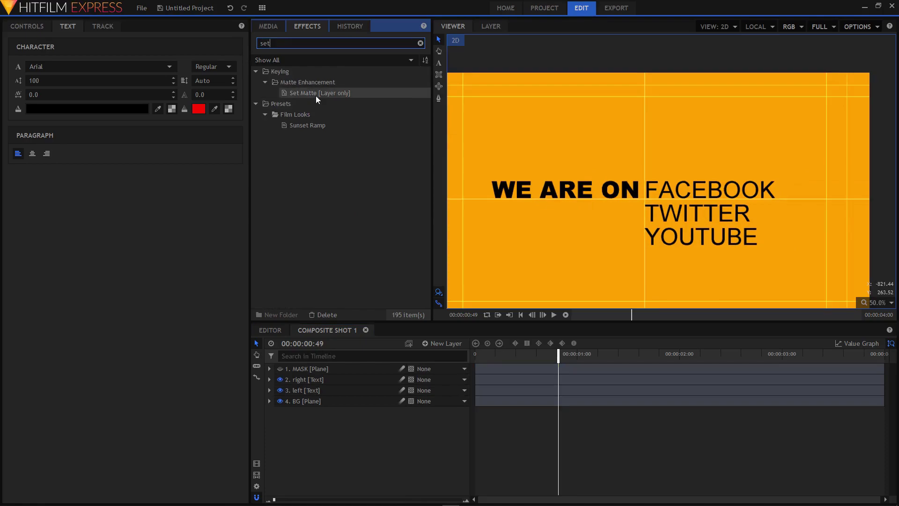
drag(313, 94, 305, 377)
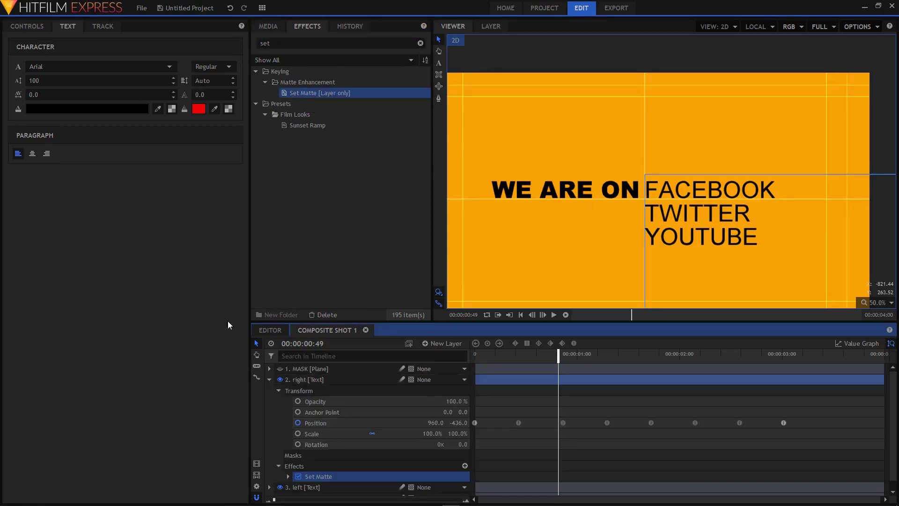
click(271, 380)
click(29, 27)
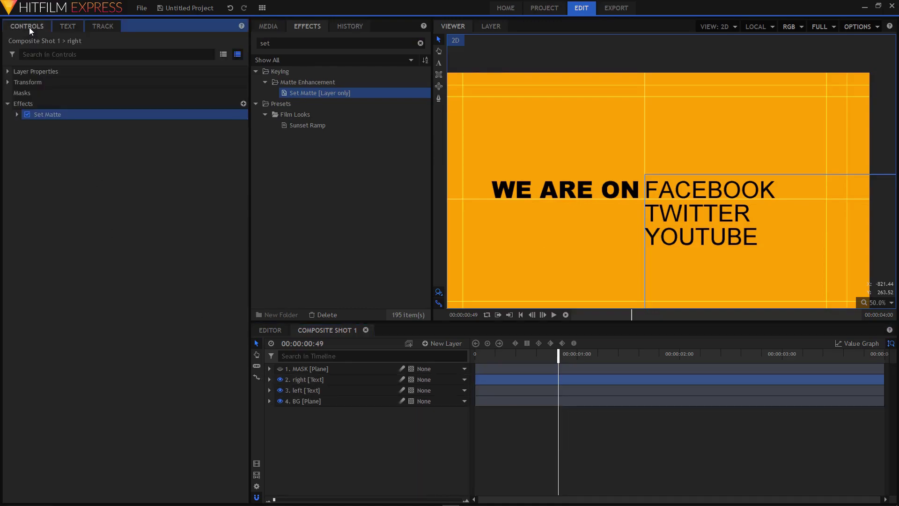
Configure Set Matte on the "right" text layer with MASK as source layer, Blend set to Subtract and Invert enabled.
click(17, 114)
click(145, 124)
click(149, 141)
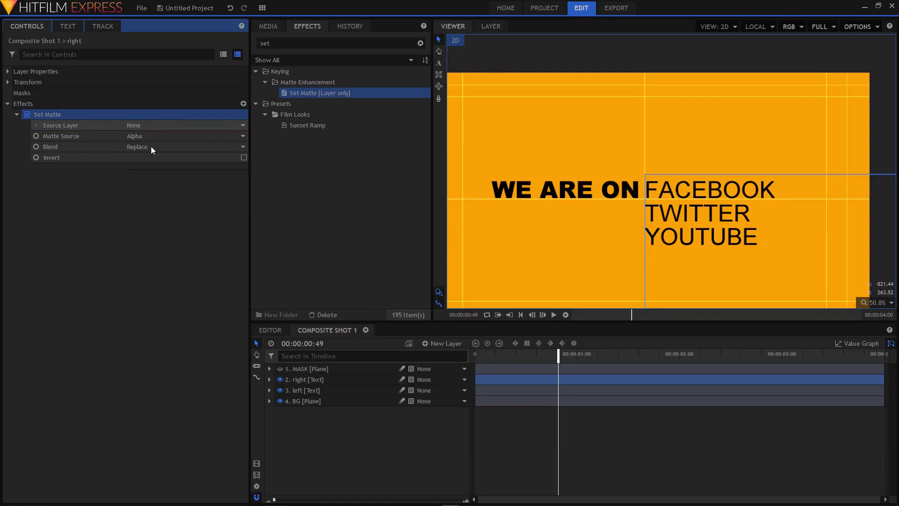
click(142, 147)
click(150, 166)
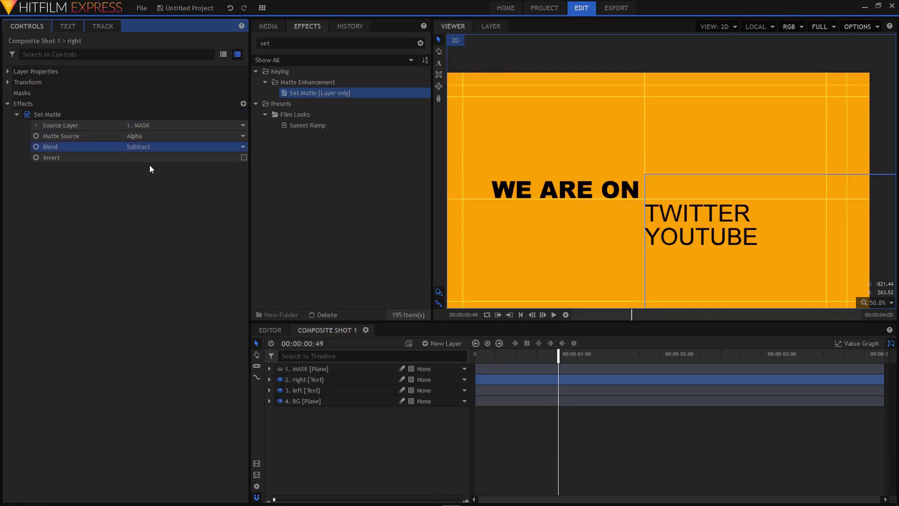
click(244, 158)
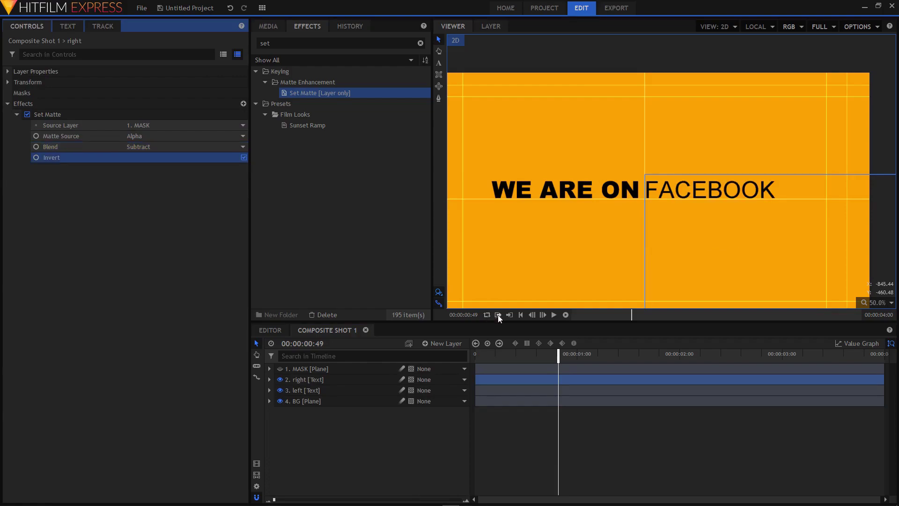
Copy the Set Matte effect from the "right" text layer and paste it onto the "left" text layer.
click(17, 115)
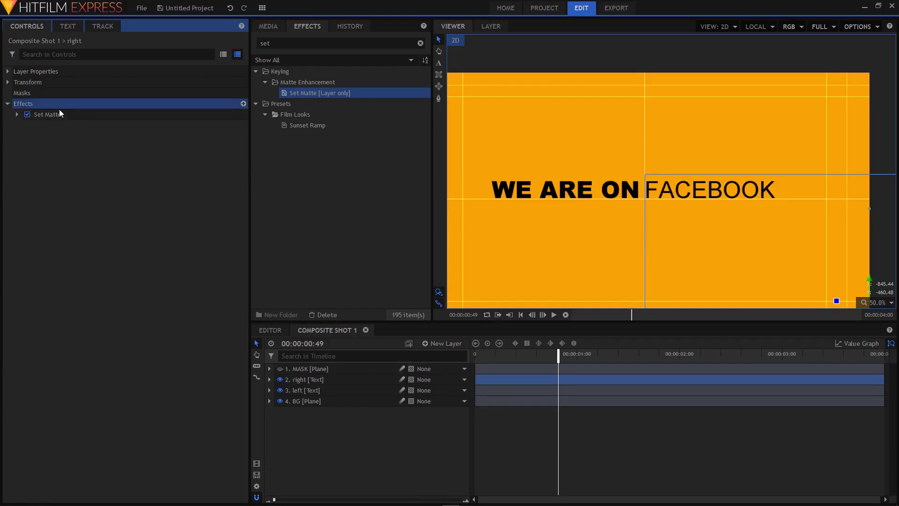
click(60, 115)
right_click(59, 113)
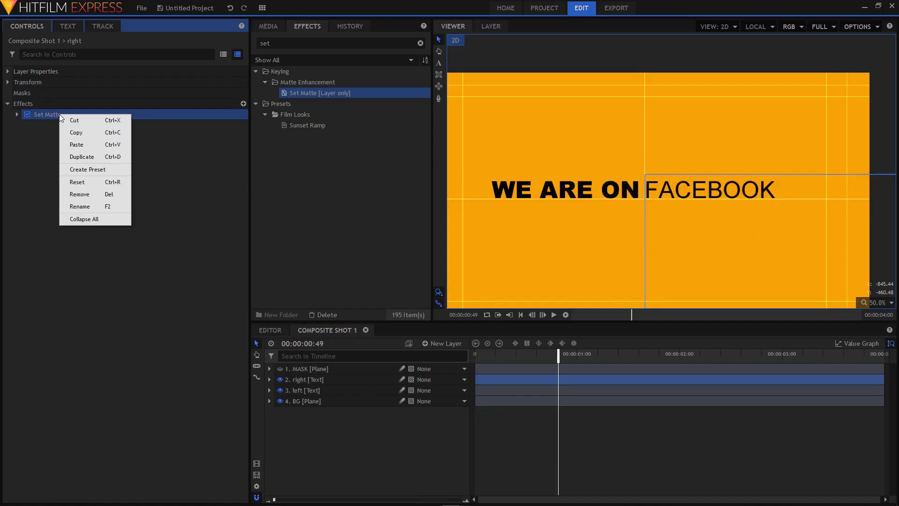
click(78, 134)
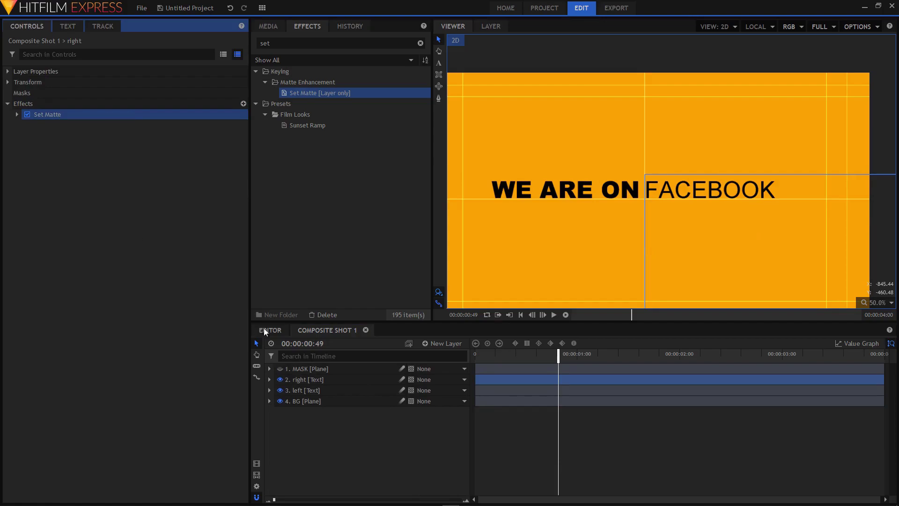
click(305, 390)
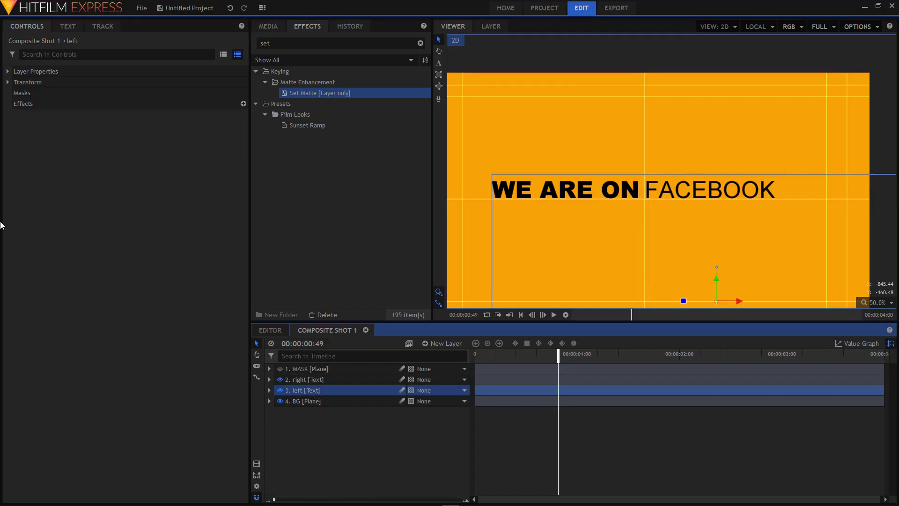
click(33, 104)
right_click(32, 104)
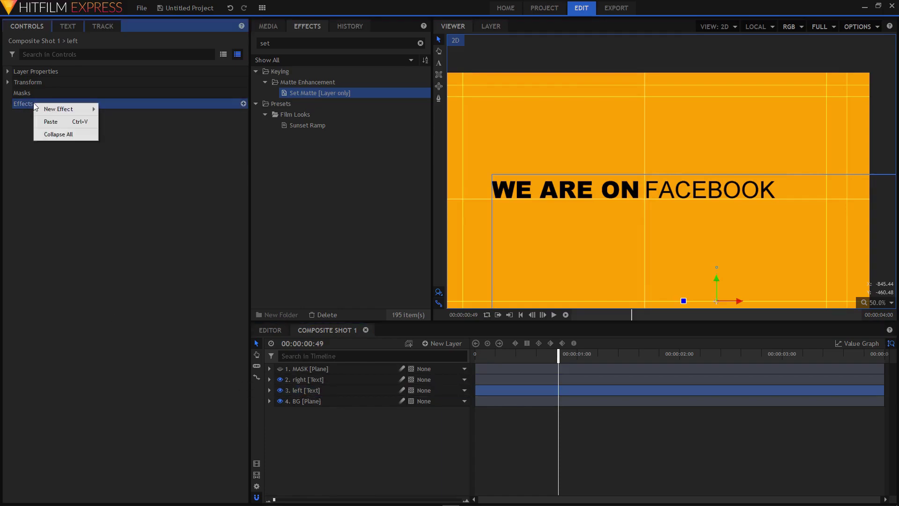
click(46, 120)
click(7, 104)
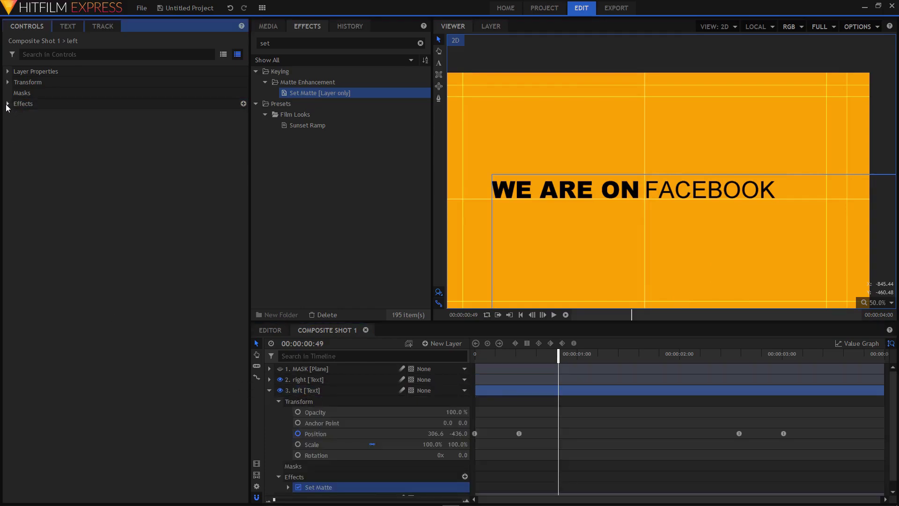
click(269, 390)
Return the playhead to the start and delete the 1080p Title Safe Area and 1080p Action Safe Area effects from the BG plane.
drag(505, 356, 475, 356)
click(455, 439)
scroll(547, 216, down, 2)
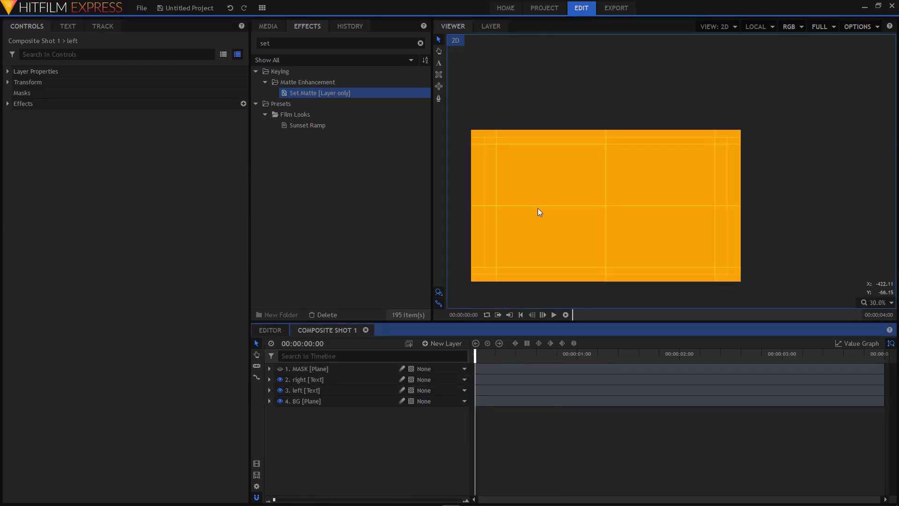
drag(548, 216, 580, 210)
click(269, 401)
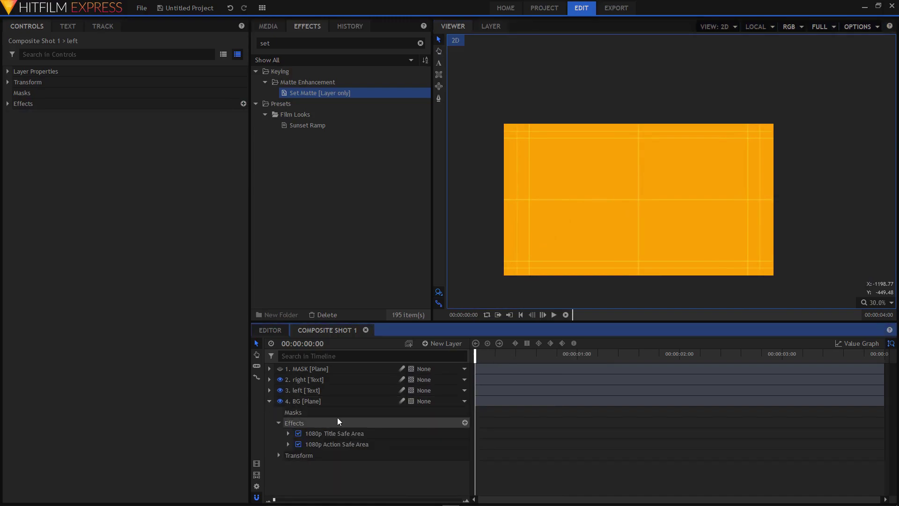
click(333, 435)
key(Delete)
click(333, 435)
key(Delete)
click(269, 401)
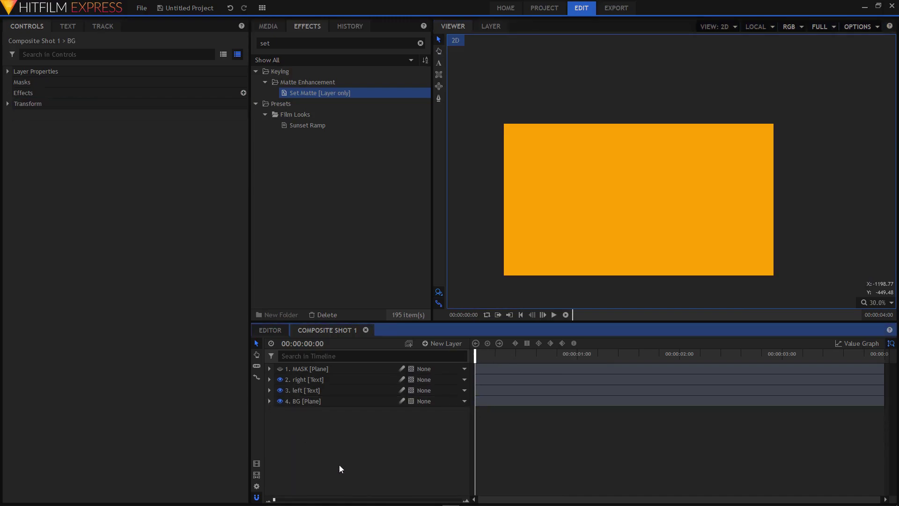
Play the masked text animation from the start to check it.
drag(600, 235, 656, 217)
scroll(657, 215, up, 2)
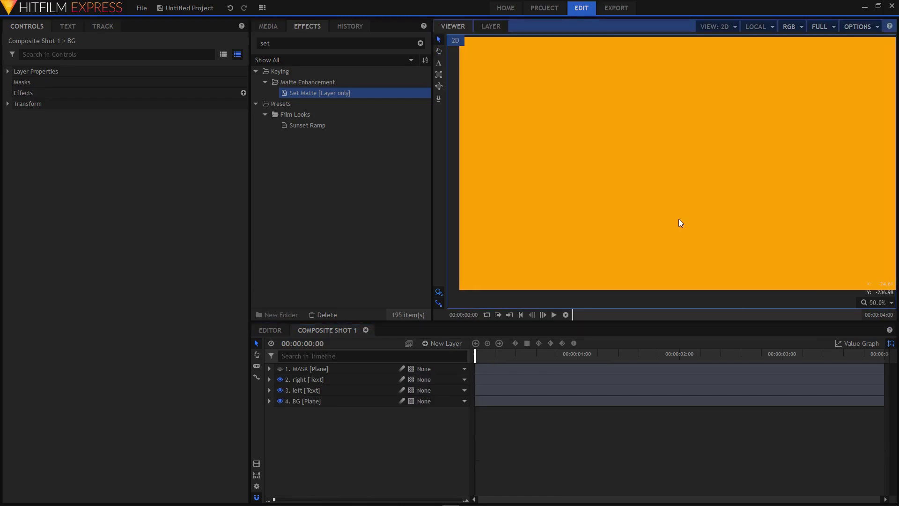
drag(678, 219, 672, 223)
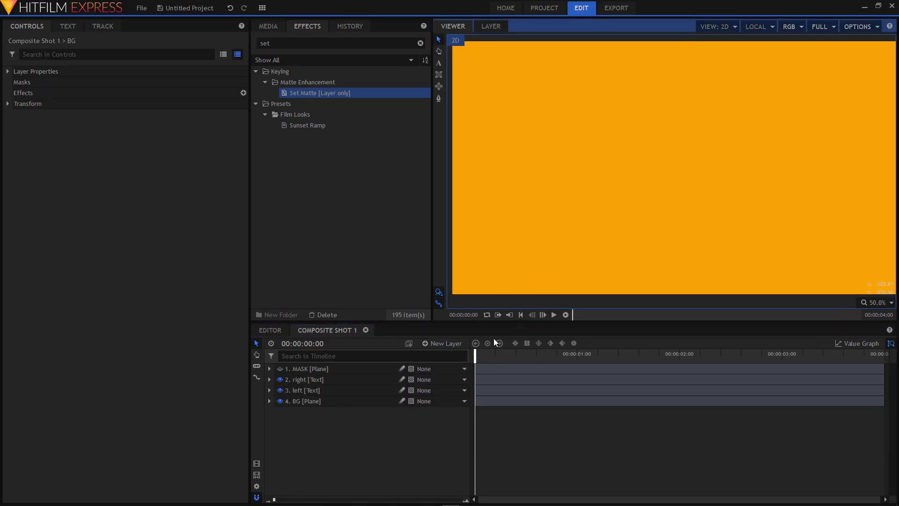
click(588, 243)
click(476, 367)
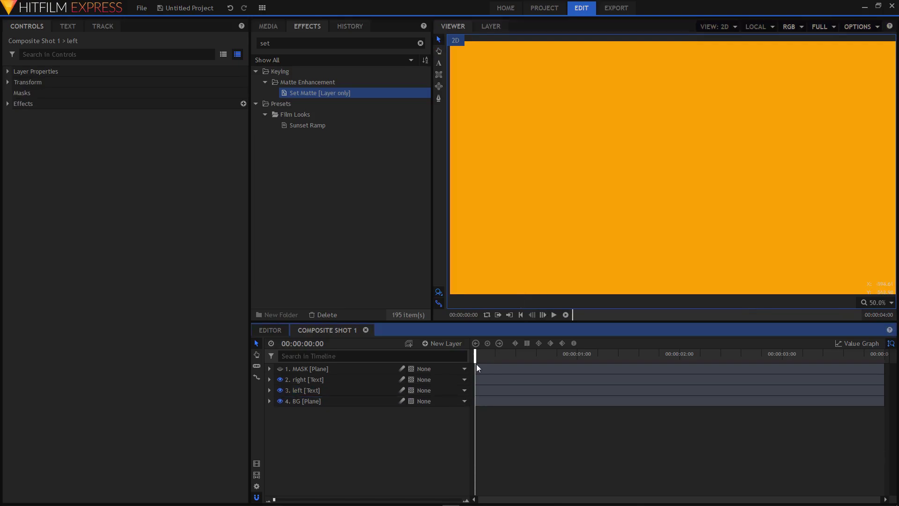
click(555, 314)
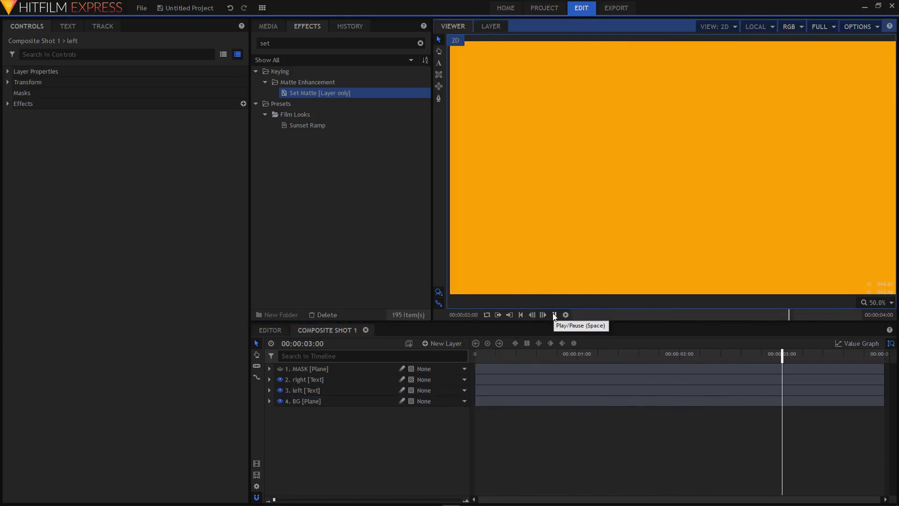
click(554, 315)
Enable motion blur on the "right" and "left" text layers and play the animation from the start.
click(402, 380)
click(402, 391)
click(487, 355)
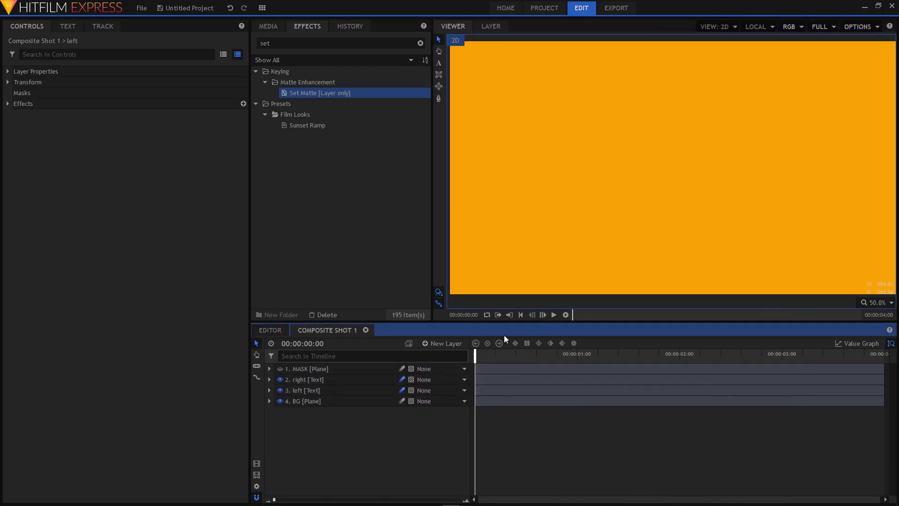
click(555, 314)
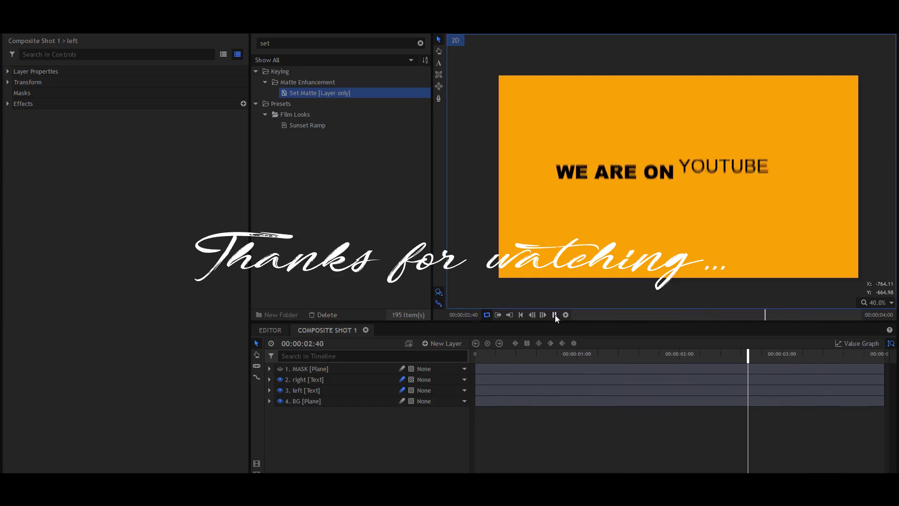
click(555, 315)
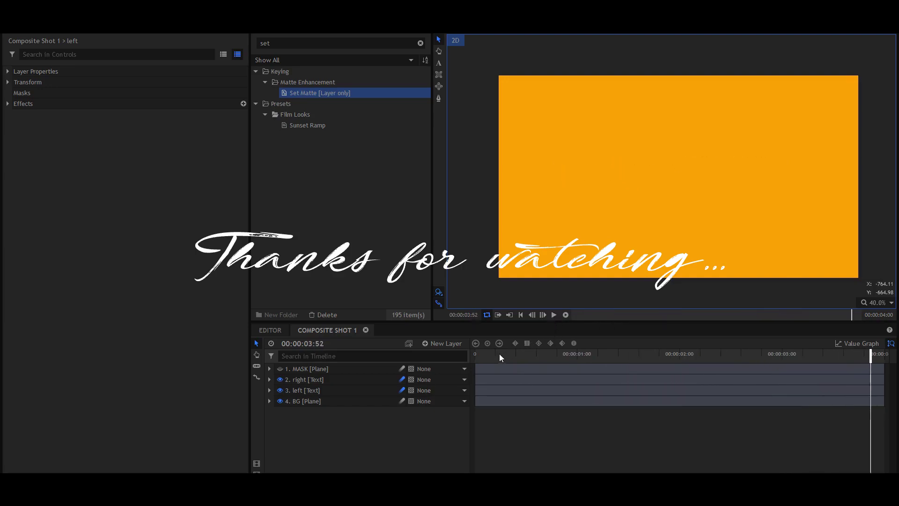
click(477, 356)
click(554, 315)
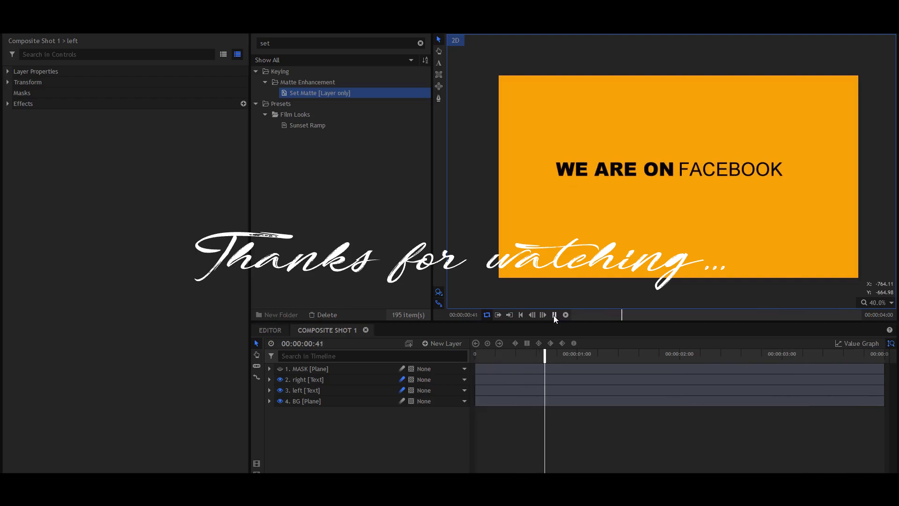